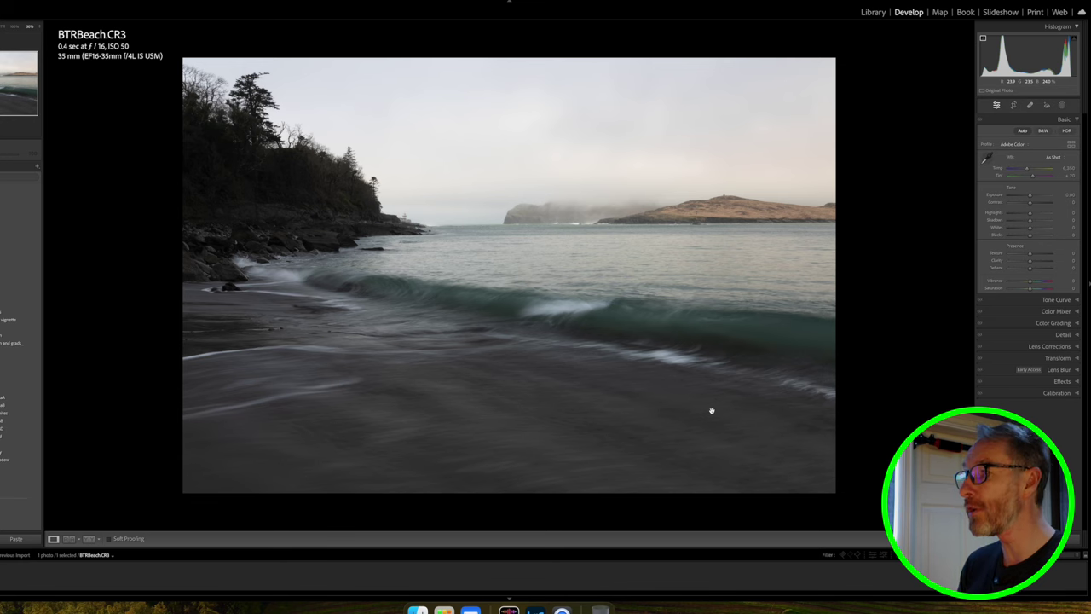
- Examine the misty headland, lighthouse, rocky shoreline and breaking wave in the beach photo up close, and return to the full view
{"action": "left_click", "coordinate": [712, 411]}
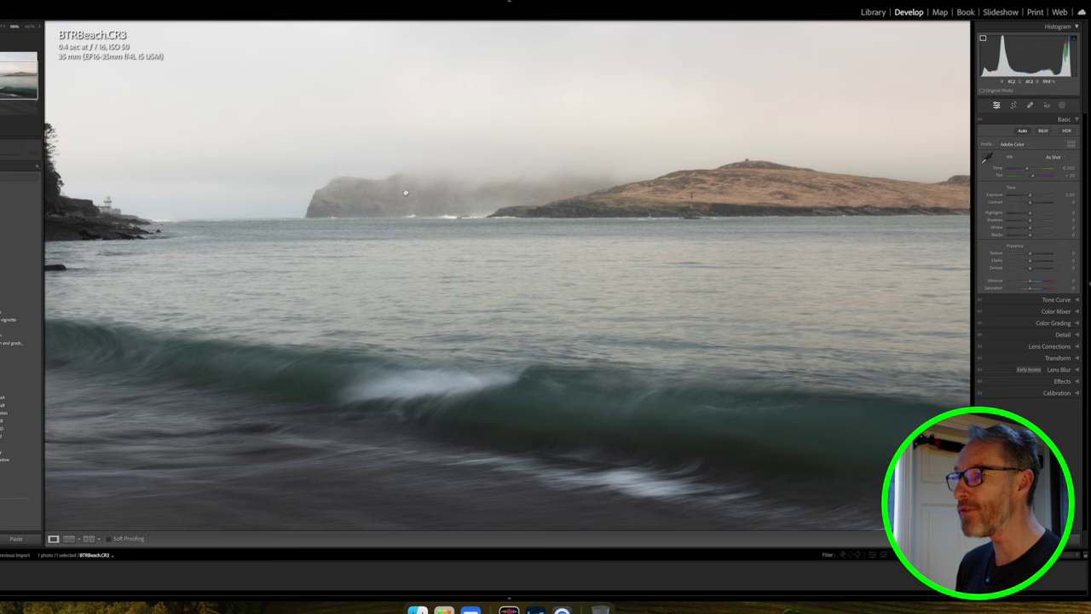
{"action": "left_click_drag", "start_coordinate": [340, 202], "coordinate": [501, 199]}
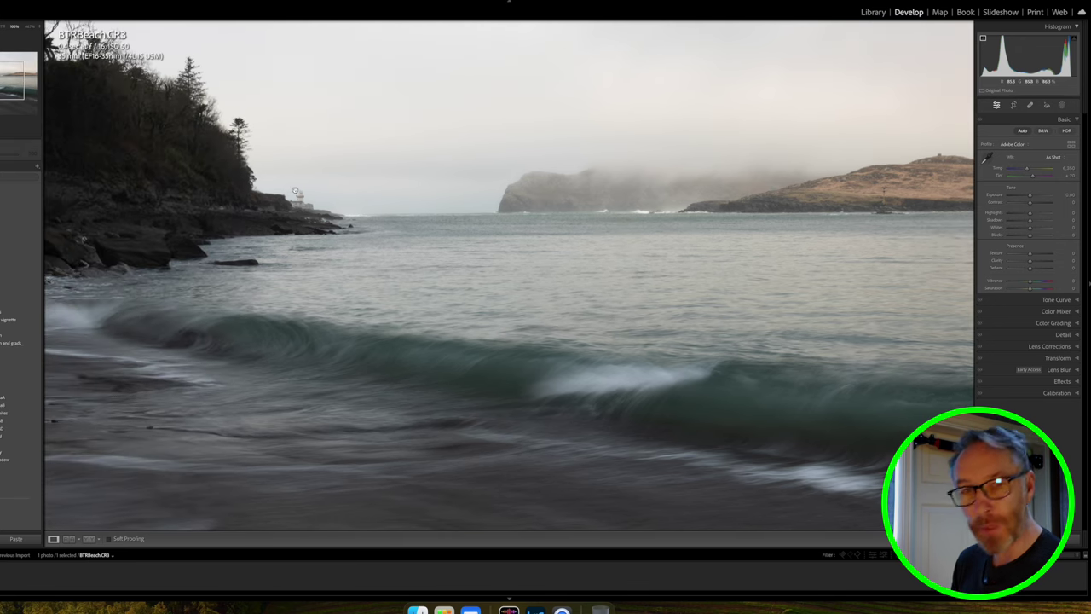
{"action": "left_click_drag", "start_coordinate": [308, 203], "coordinate": [350, 186]}
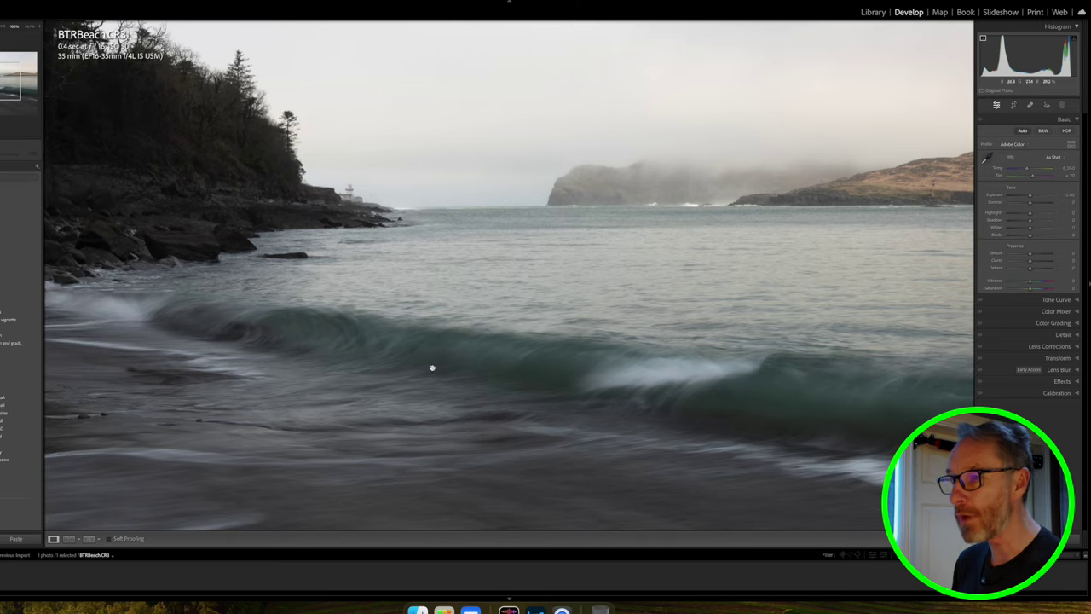
{"action": "left_click_drag", "start_coordinate": [354, 335], "coordinate": [542, 350]}
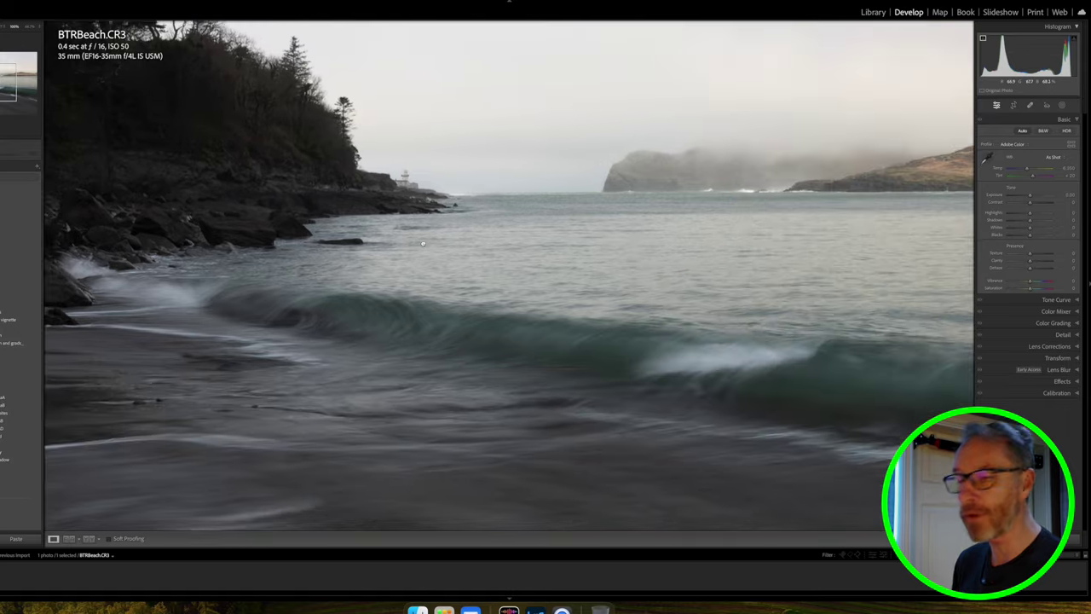
{"action": "left_click_drag", "start_coordinate": [682, 403], "coordinate": [524, 357]}
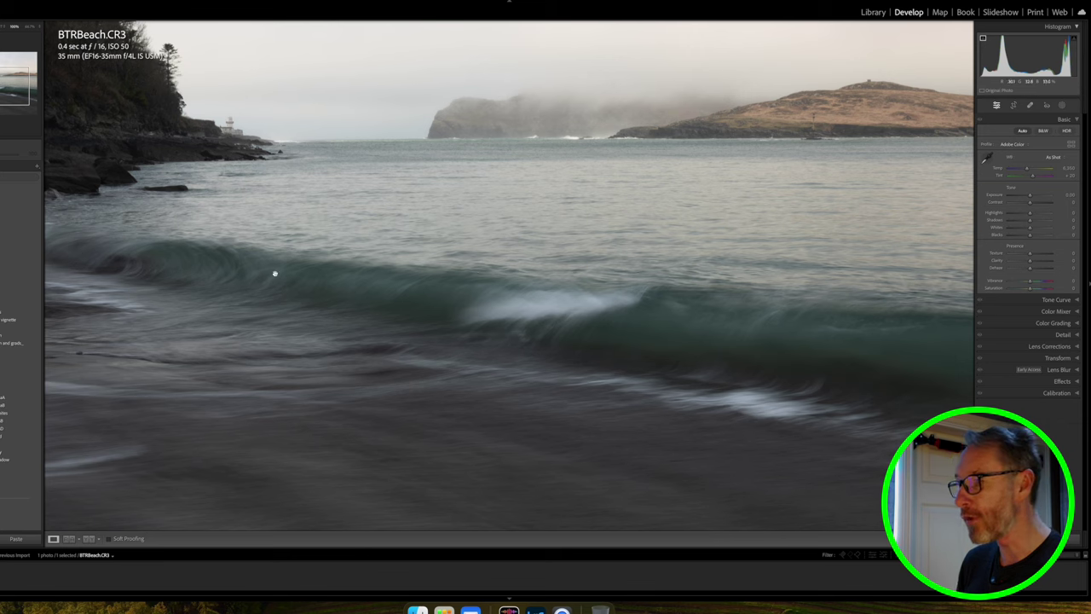
{"action": "left_click_drag", "start_coordinate": [231, 273], "coordinate": [316, 214]}
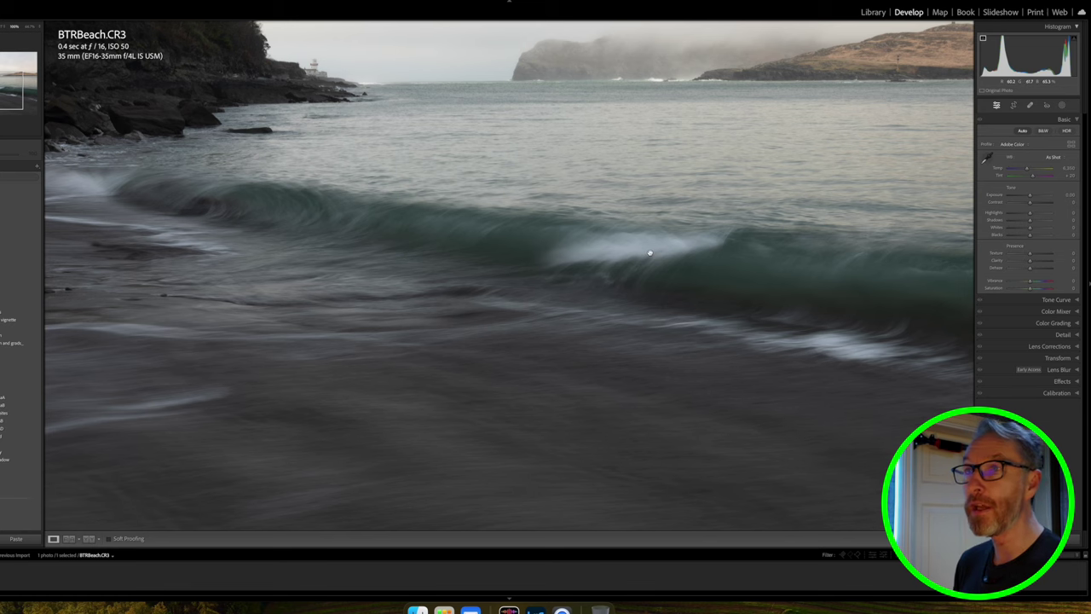
{"action": "left_click", "coordinate": [1, 28]}
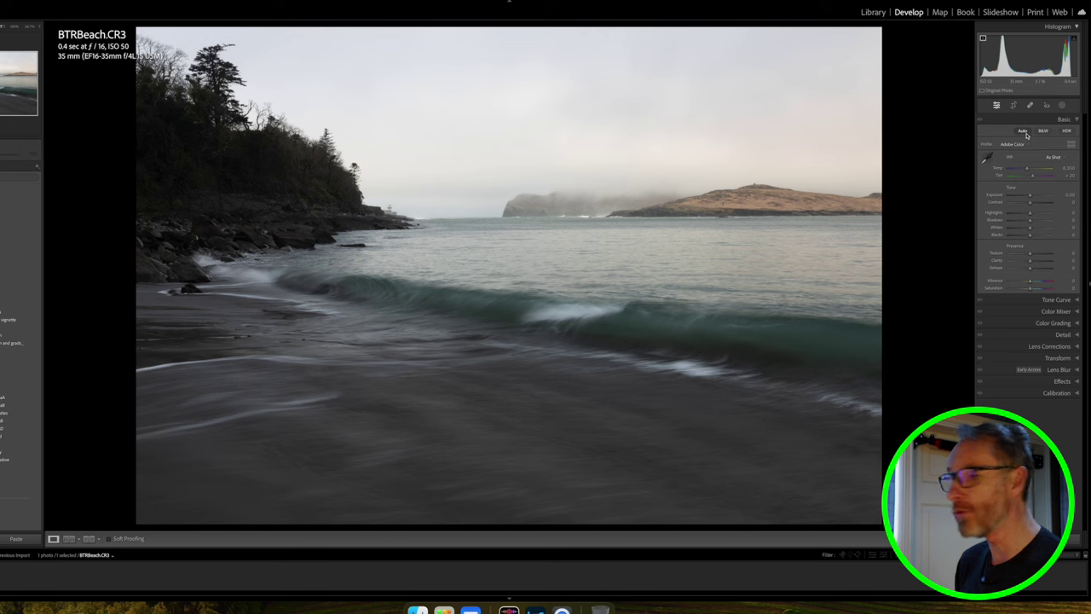
- Try the Auto tone adjustment on the beach photo, comparing it with the original, and reset all settings
{"action": "left_click", "coordinate": [1023, 132]}
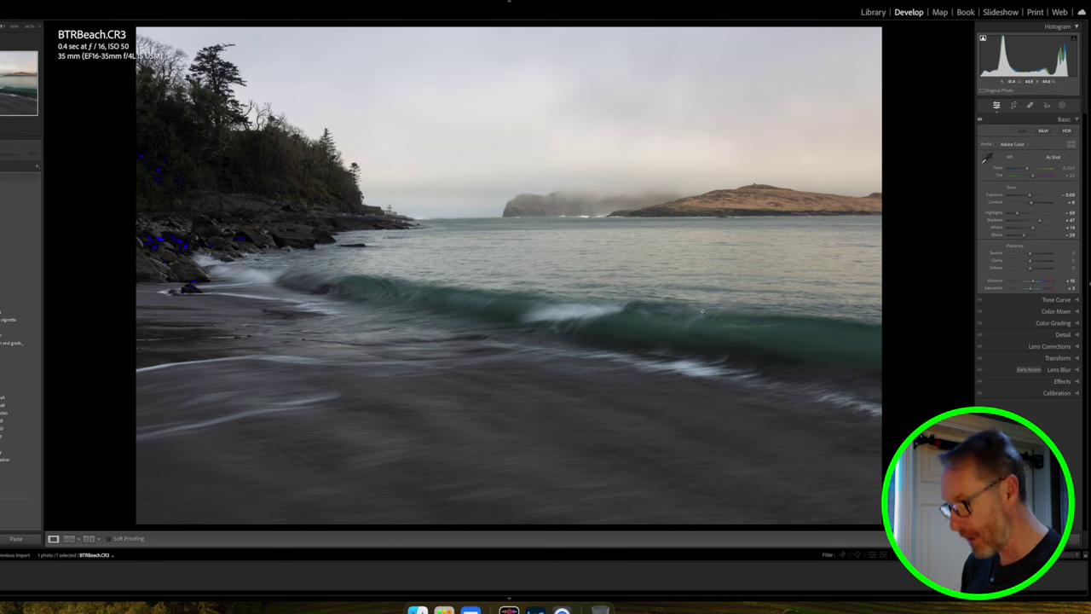
{"action": "key", "text": "backslash"}
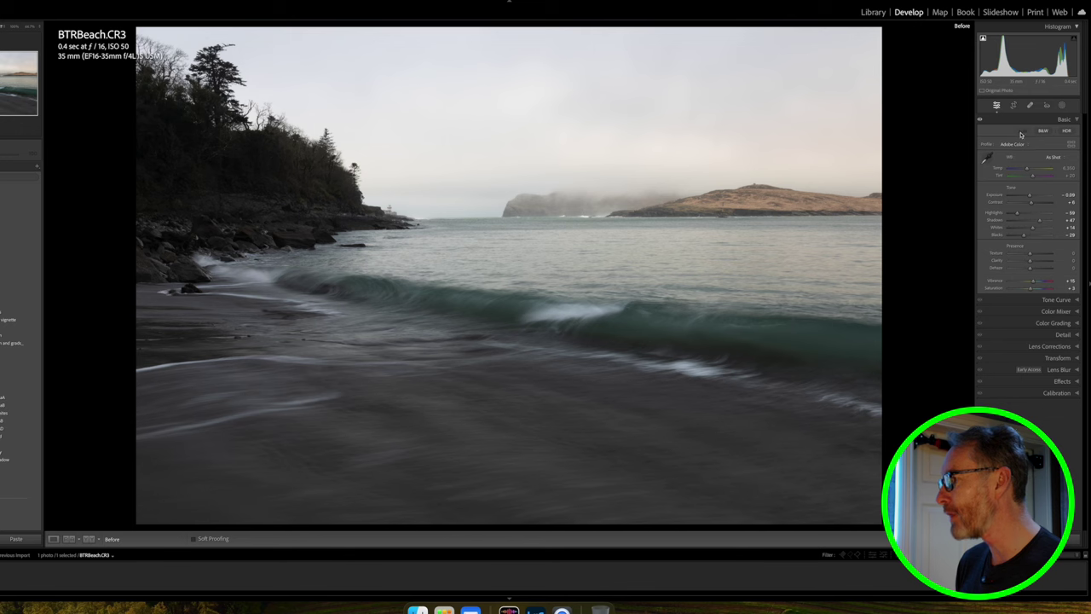
{"action": "key", "text": "backslash"}
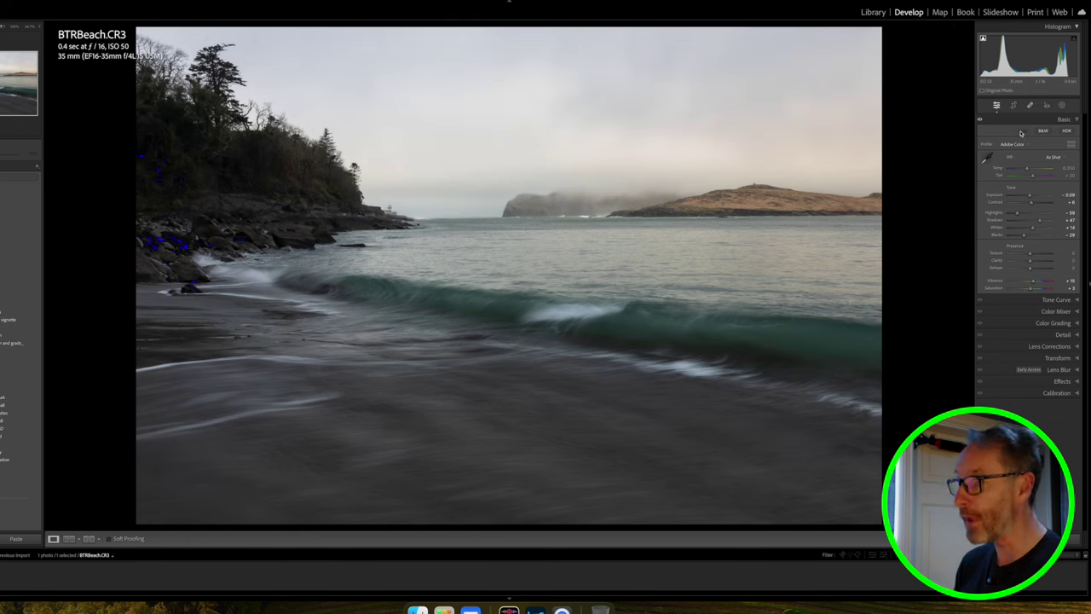
{"action": "key", "text": "backslash"}
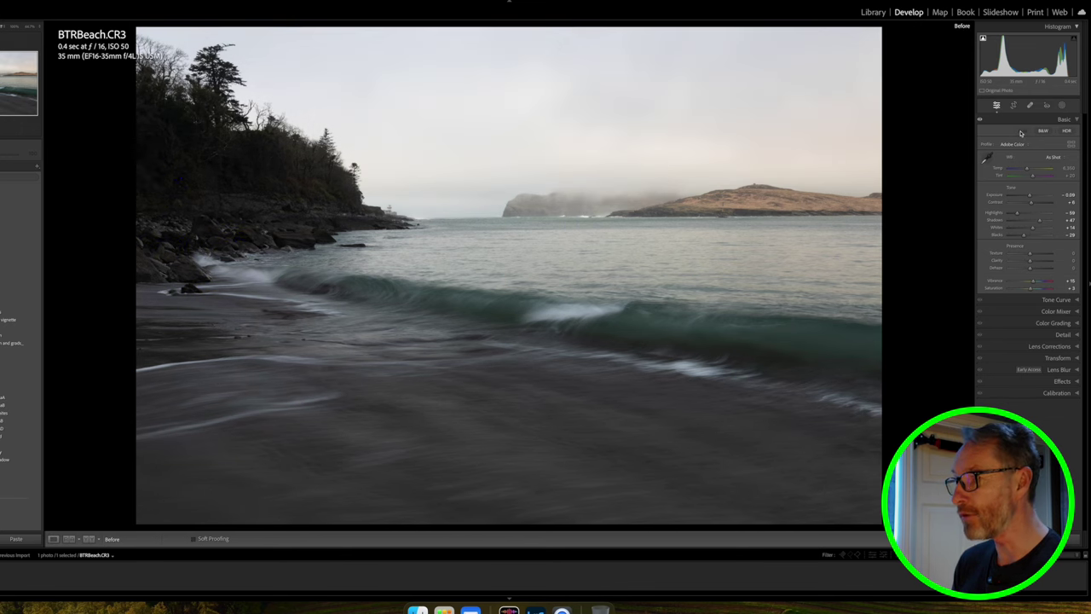
{"action": "key", "text": "backslash"}
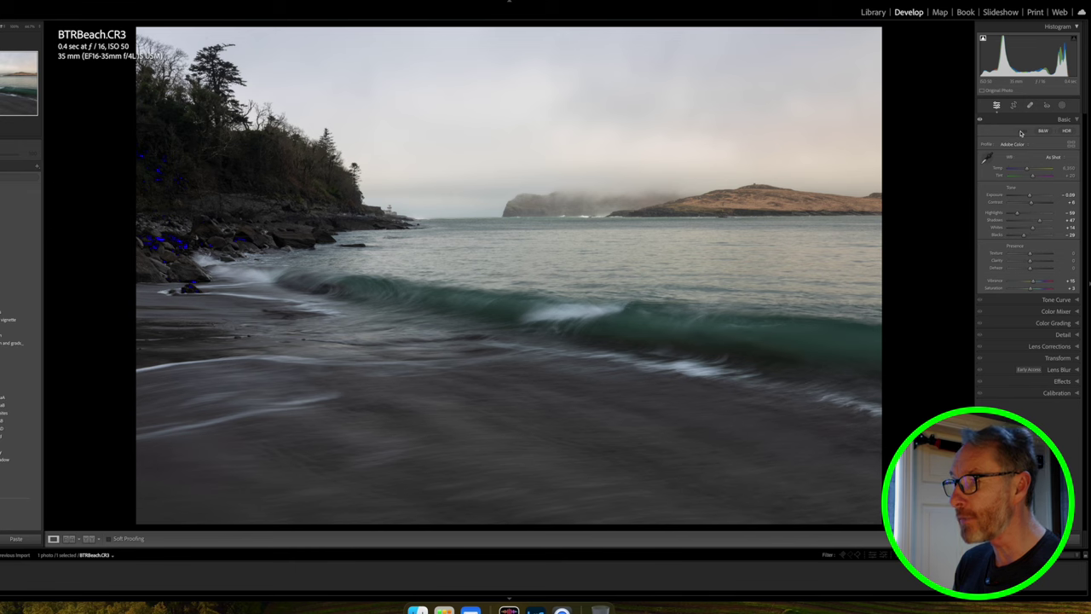
{"action": "key", "text": "backslash"}
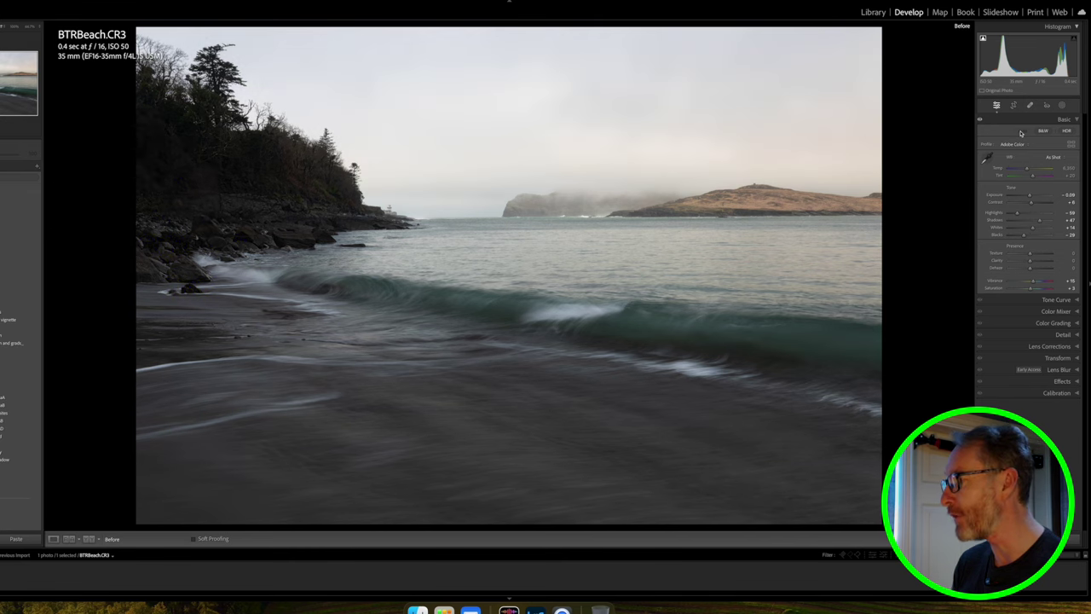
{"action": "key", "text": "backslash"}
{"action": "key", "text": "backslash"}
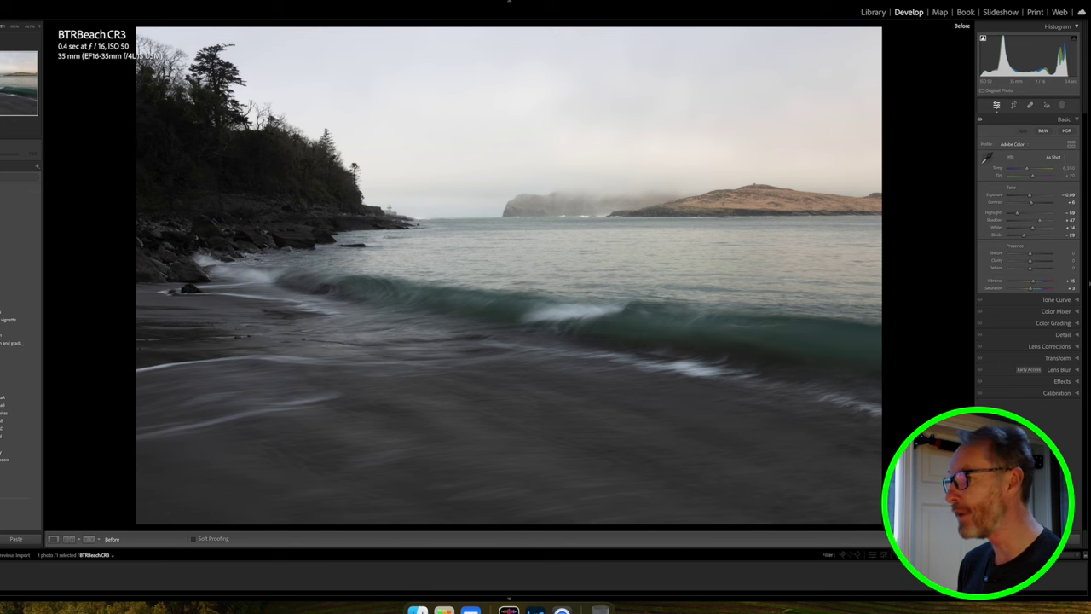
{"action": "key", "text": "super+shift+r"}
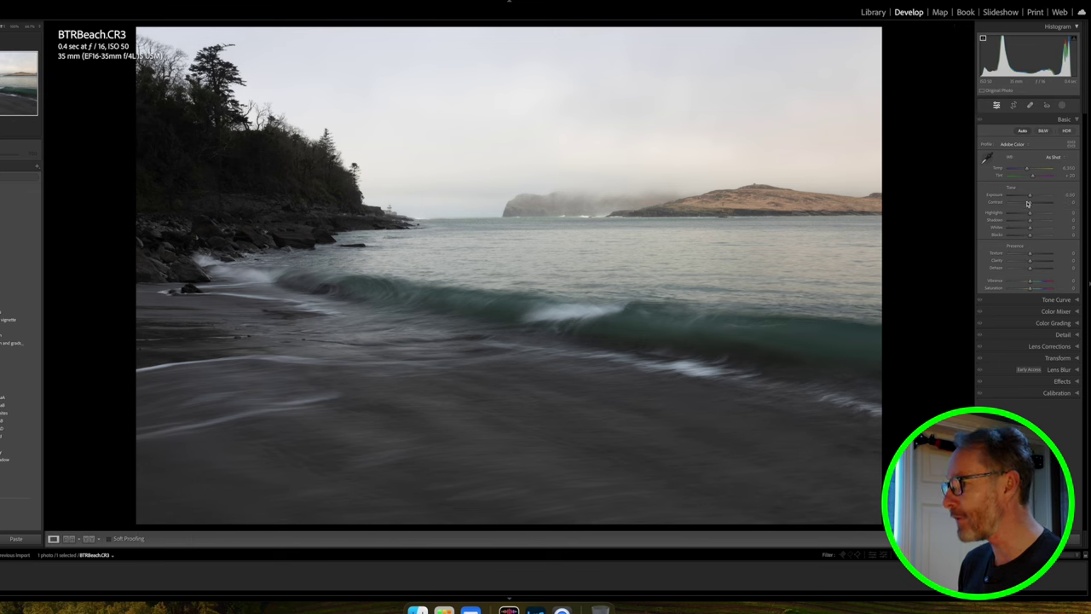
- Open the Crop tool, try rotating the photo by hand to level the horizon, and undo the rotation
{"action": "left_click", "coordinate": [1014, 106]}
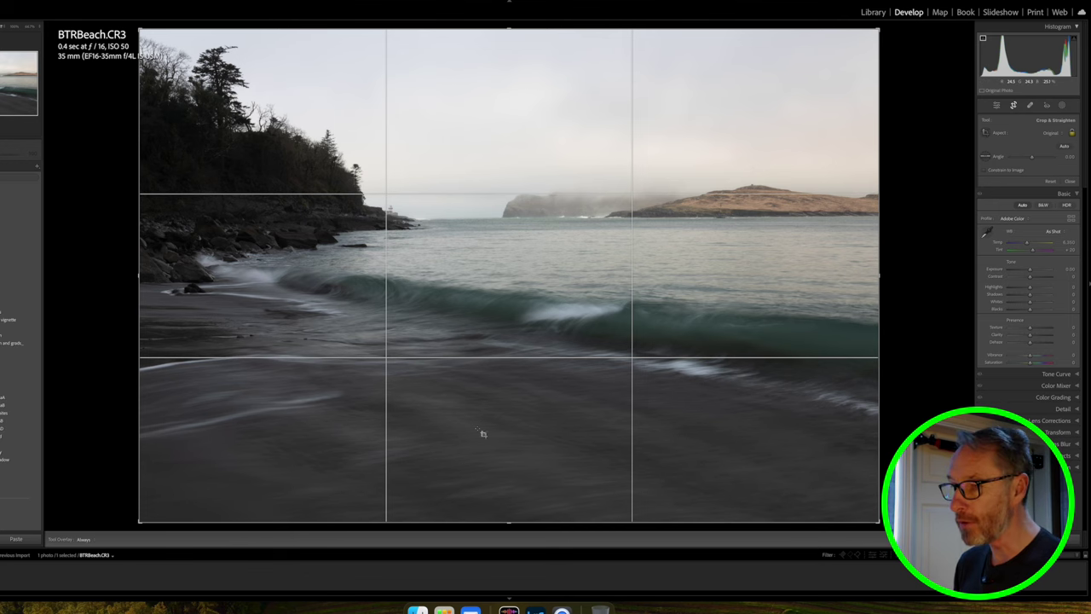
{"action": "left_click_drag", "start_coordinate": [466, 527], "coordinate": [459, 527]}
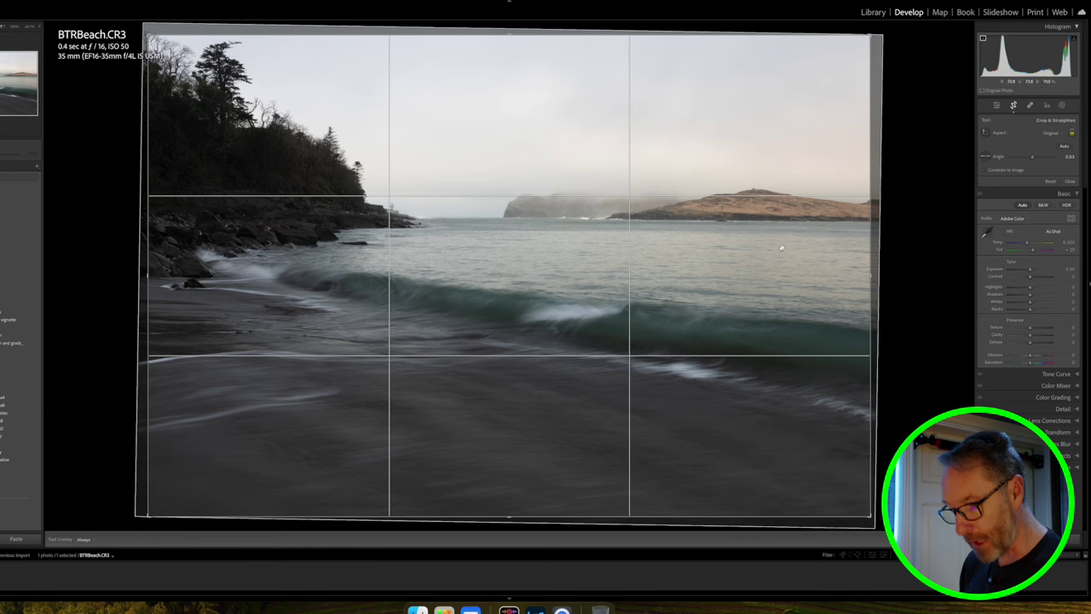
{"action": "key", "text": "super+z"}
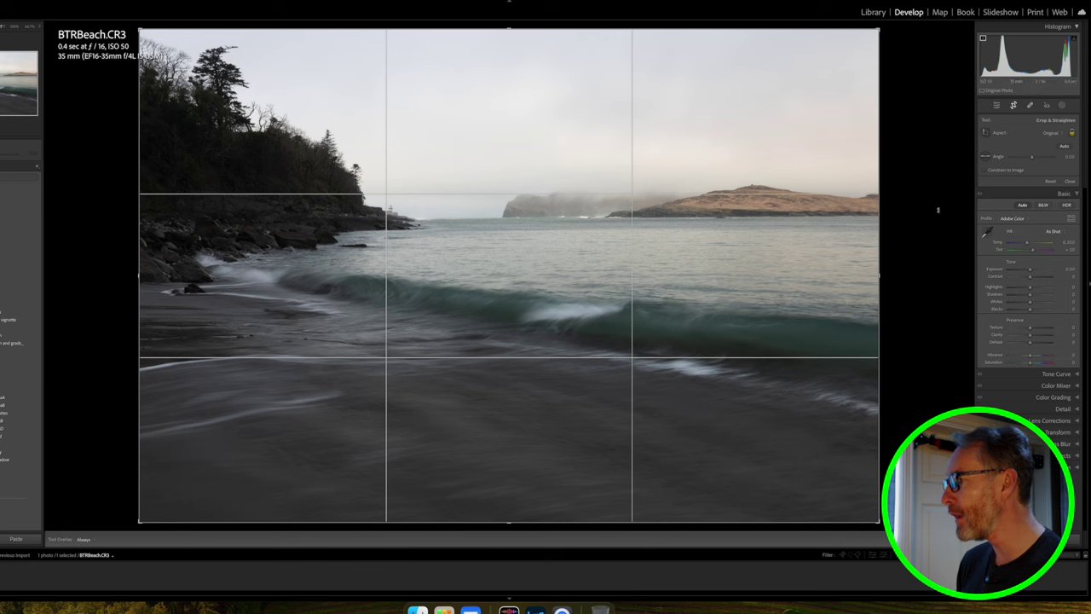
- Try levelling the photo along the horizon with the Straighten tool, and straighten it with the automatic angle correction
{"action": "left_click", "coordinate": [985, 157]}
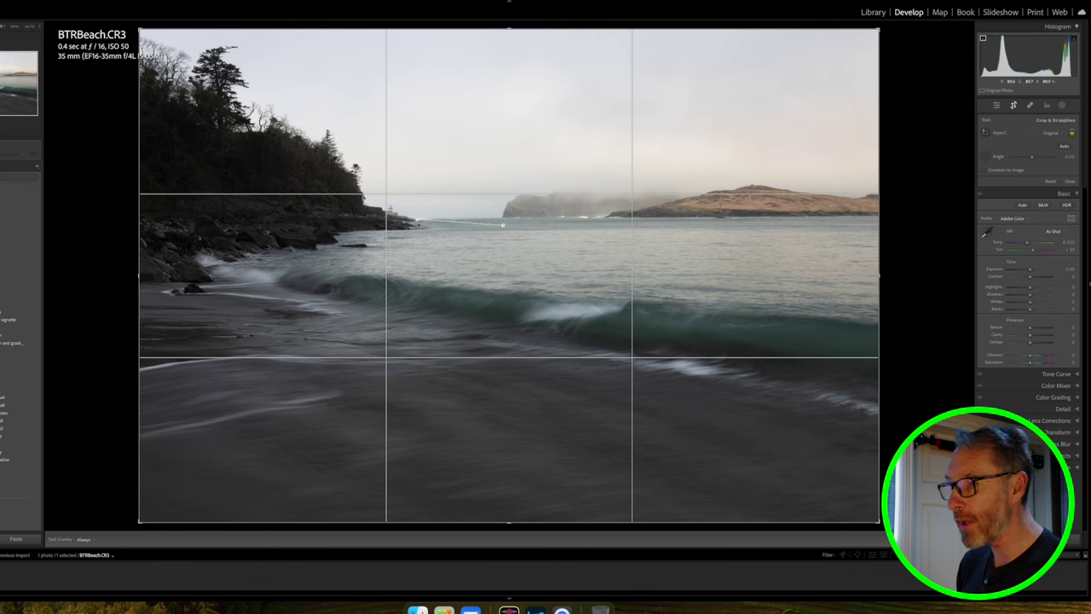
{"action": "left_click_drag", "start_coordinate": [504, 217], "coordinate": [557, 217]}
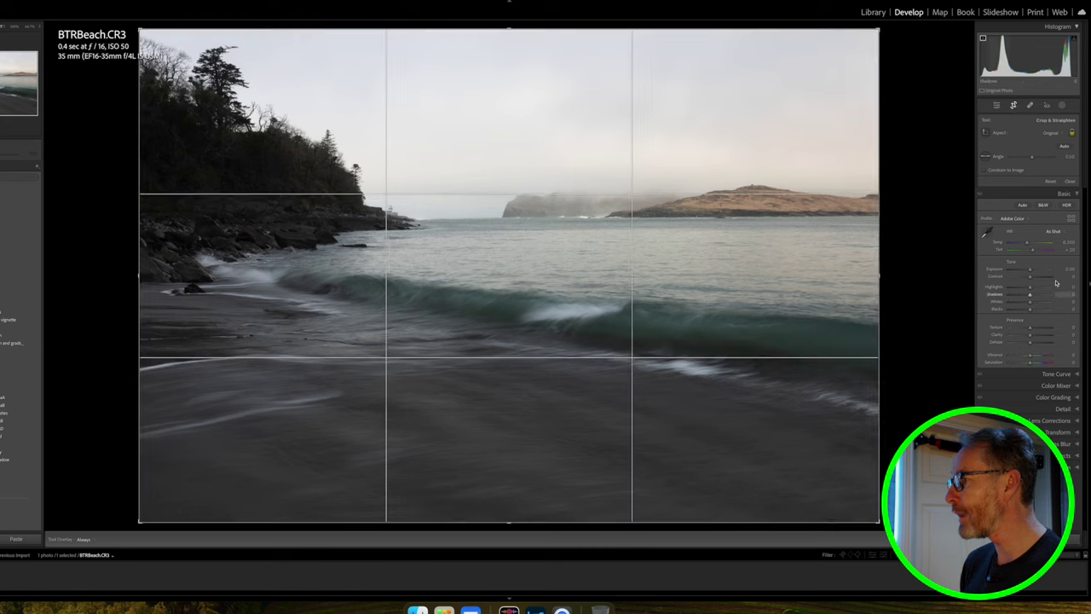
{"action": "left_click", "coordinate": [1064, 147]}
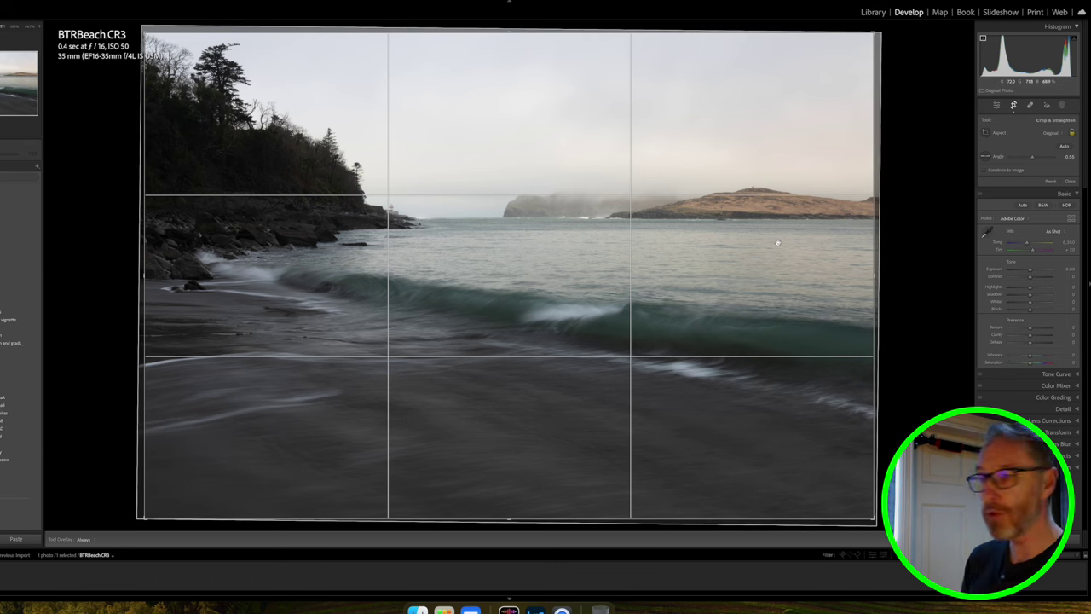
- Set the crop aspect ratio to 16 x 9 and reposition the photo to keep more sky and less foreground beach
{"action": "left_click", "coordinate": [1052, 139]}
{"action": "left_click", "coordinate": [1055, 207]}
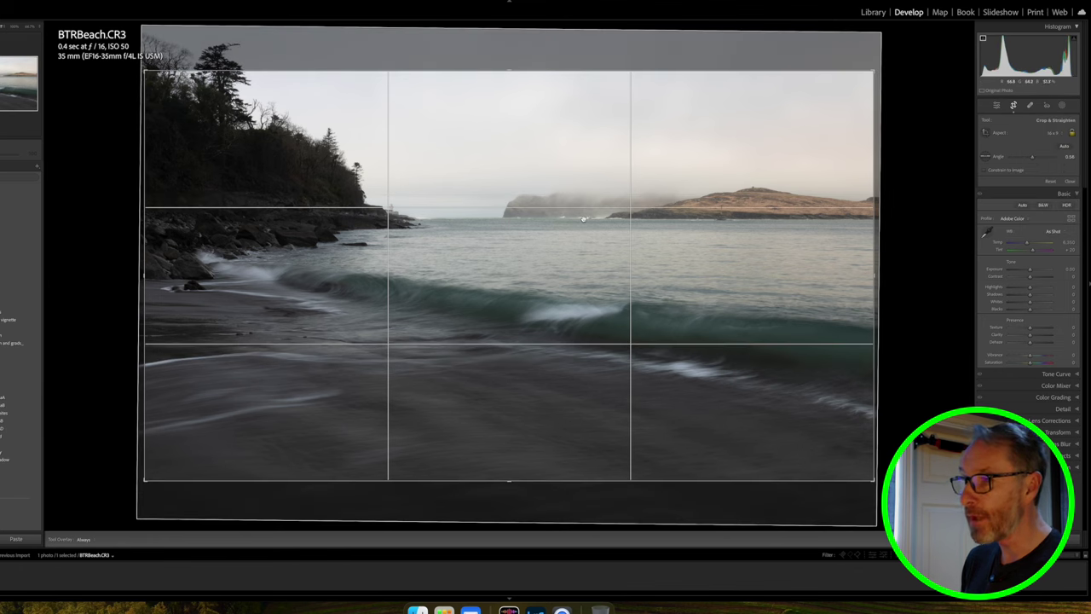
{"action": "left_click_drag", "start_coordinate": [583, 219], "coordinate": [583, 211]}
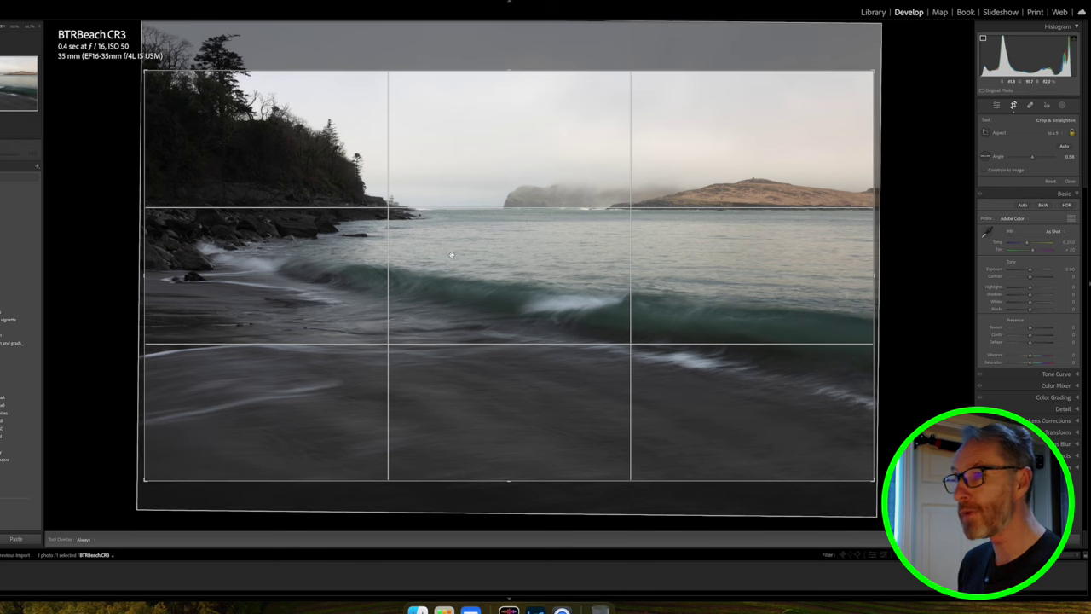
{"action": "left_click_drag", "start_coordinate": [461, 267], "coordinate": [465, 332]}
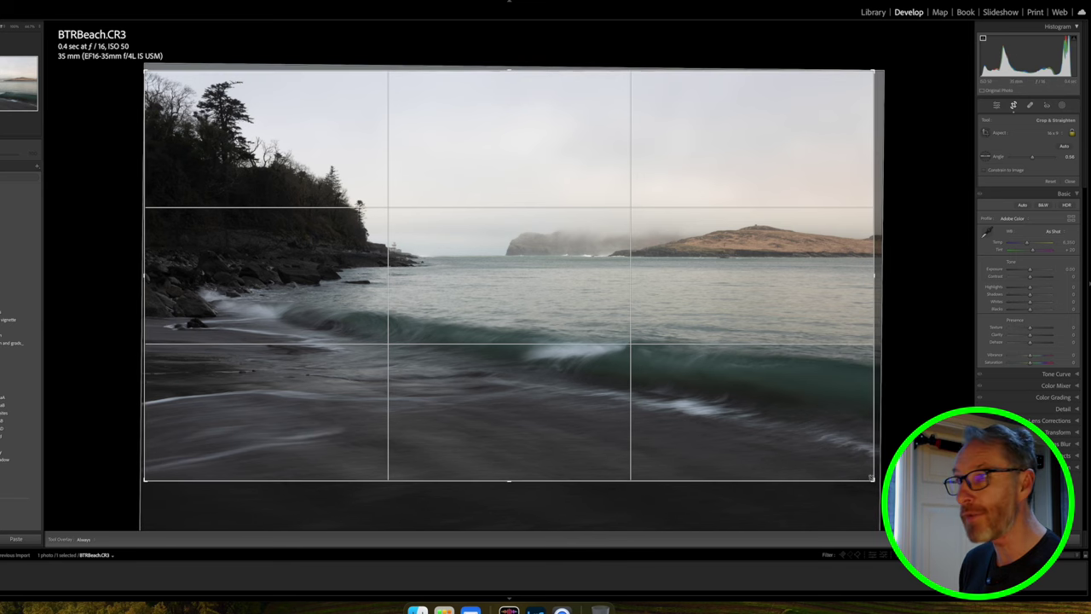
{"action": "left_click_drag", "start_coordinate": [497, 363], "coordinate": [462, 366]}
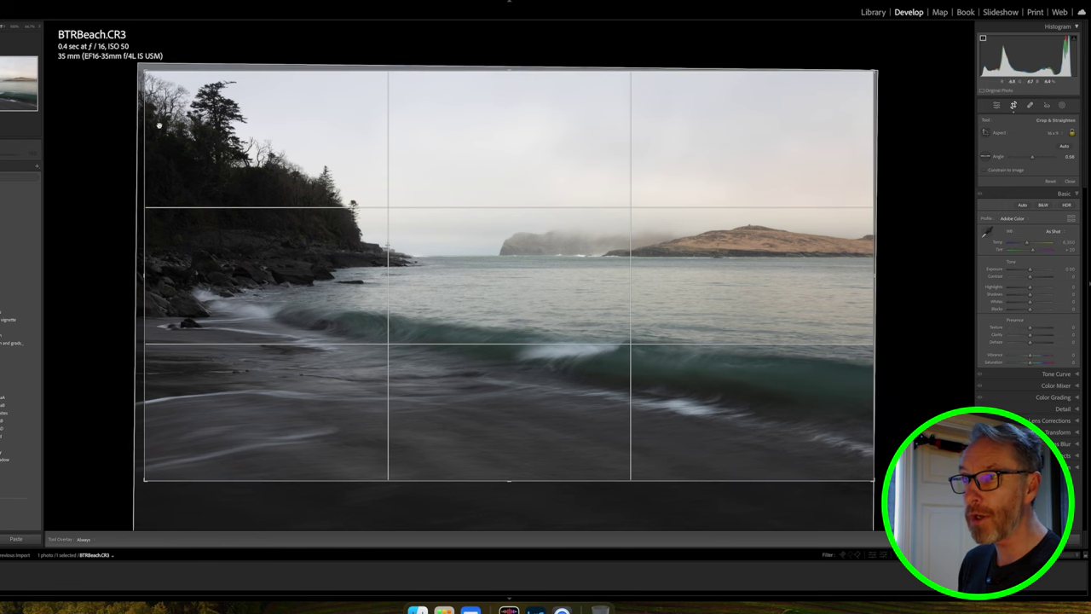
- Enlarge the crop frame slightly, shift the photo to include the treetops and more sky, and apply the crop
{"action": "left_click_drag", "start_coordinate": [183, 99], "coordinate": [310, 133]}
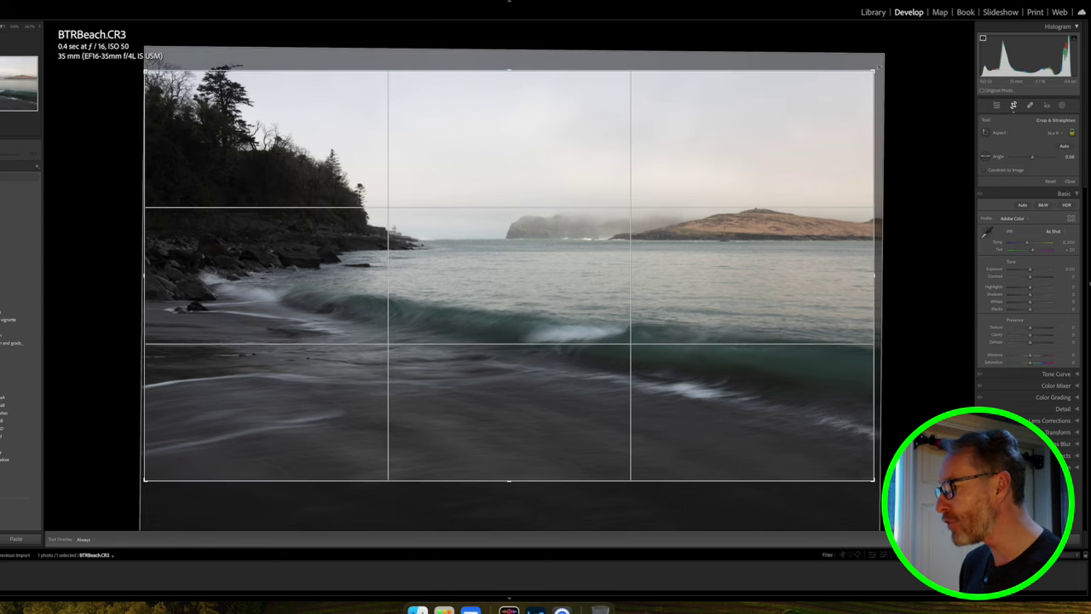
{"action": "left_click_drag", "start_coordinate": [872, 479], "coordinate": [877, 482]}
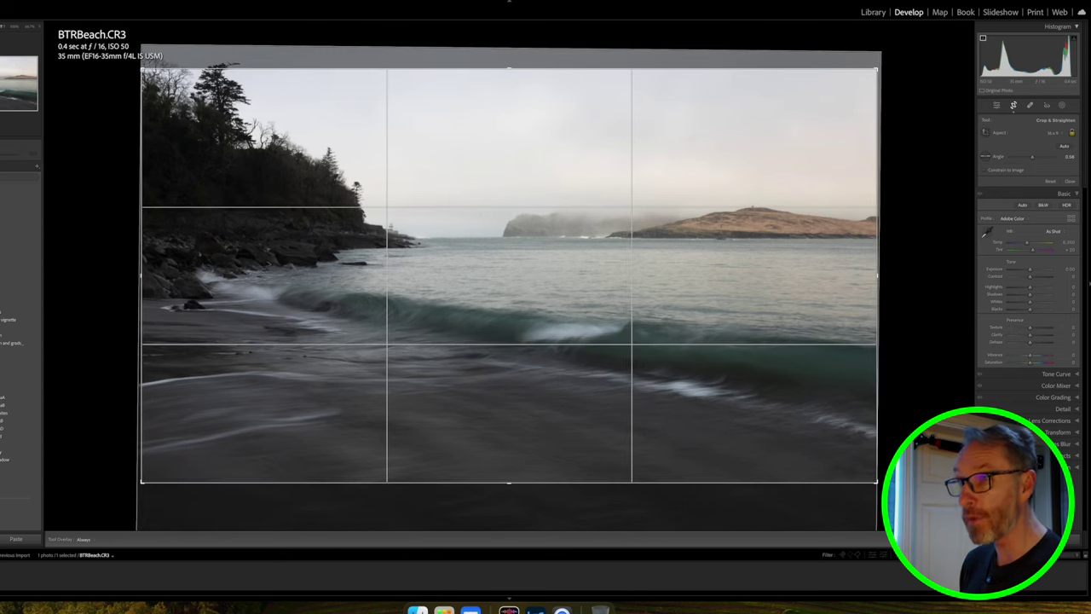
{"action": "left_click_drag", "start_coordinate": [557, 324], "coordinate": [563, 344]}
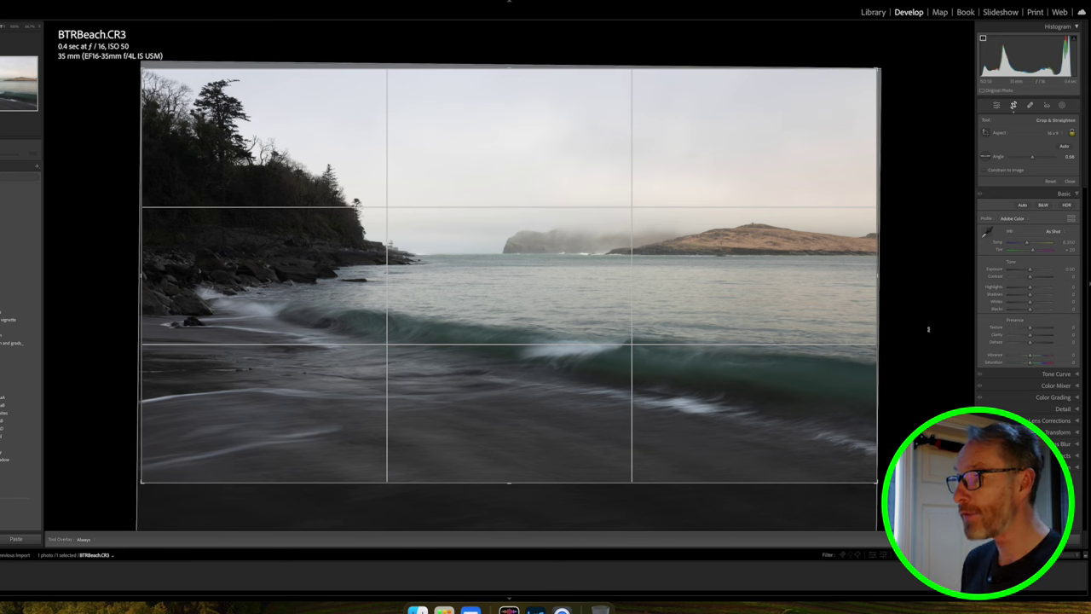
{"action": "key", "text": "Return"}
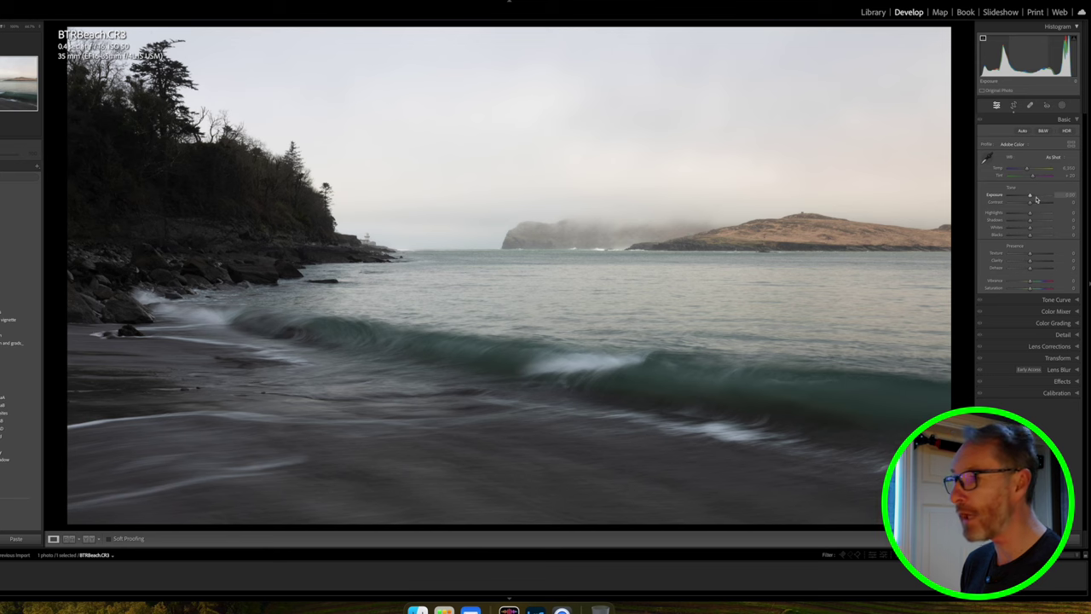
- Set the Exposure to +0.05, try it at +2.30, and undo that last exposure change
{"action": "left_click_drag", "start_coordinate": [1030, 195], "coordinate": [1030, 197]}
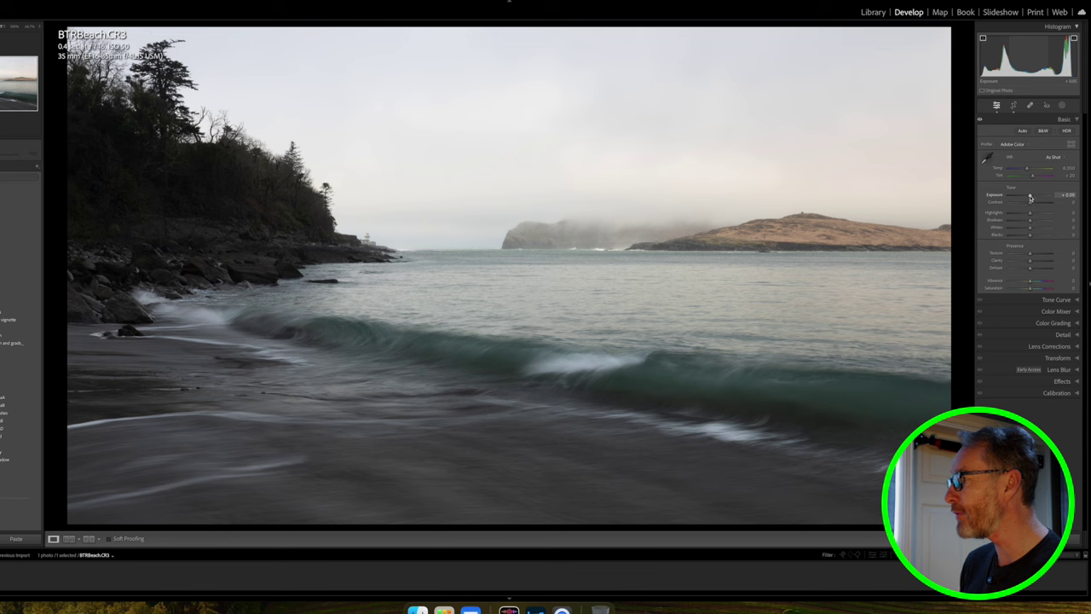
{"action": "left_click_drag", "start_coordinate": [1029, 197], "coordinate": [1041, 197]}
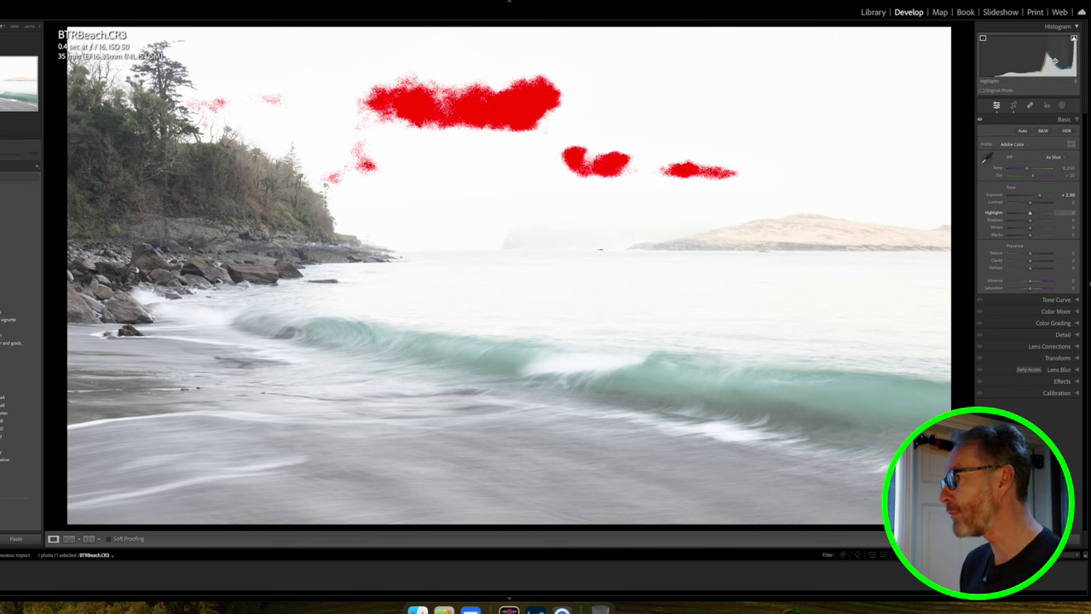
{"action": "key", "text": "super+z"}
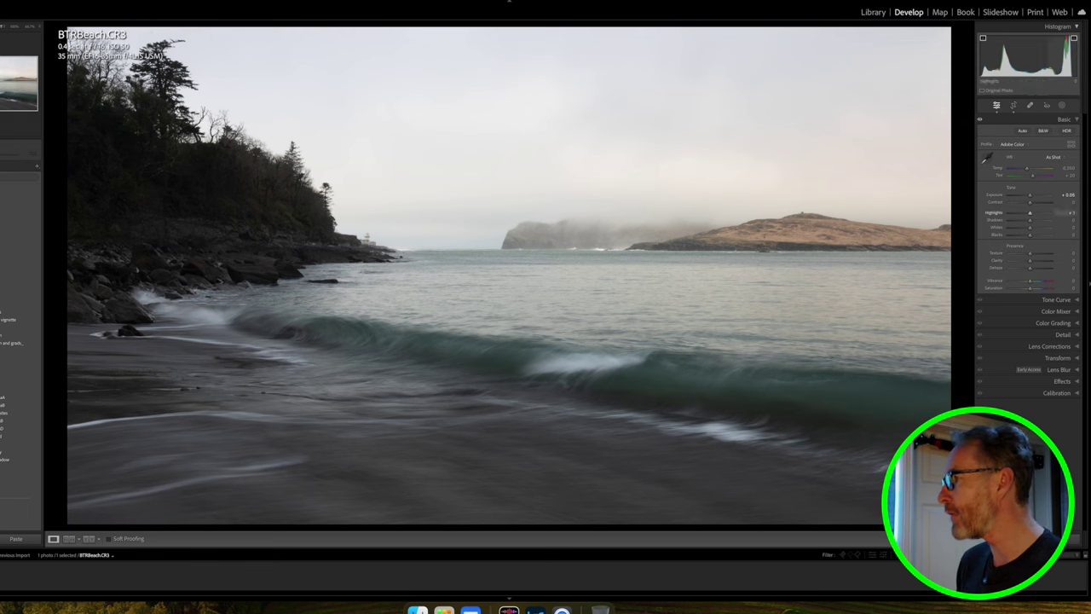
- Set the photo's Highlights to +88 and its Shadows to +100 in the basic tone adjustments
{"action": "left_click_drag", "start_coordinate": [1031, 215], "coordinate": [1050, 213]}
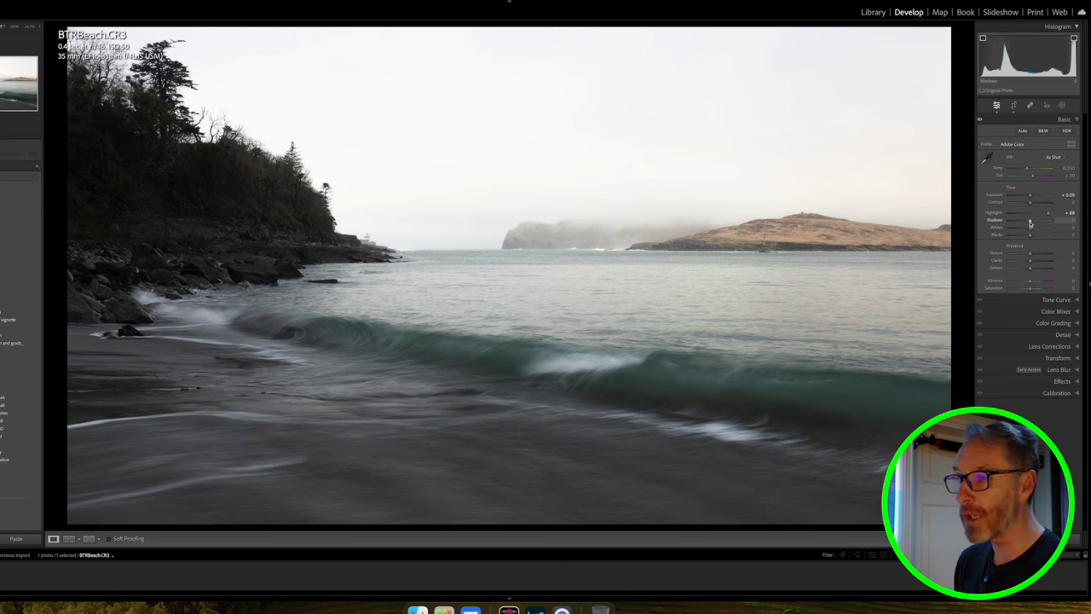
{"action": "left_click_drag", "start_coordinate": [1030, 221], "coordinate": [1031, 223]}
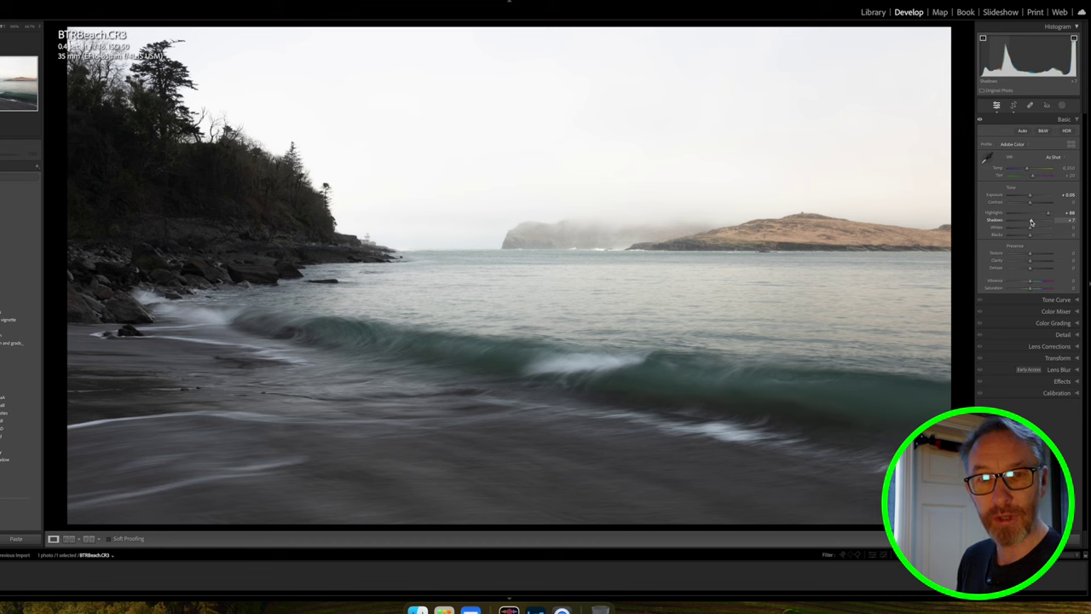
{"action": "left_click_drag", "start_coordinate": [1031, 223], "coordinate": [1054, 221]}
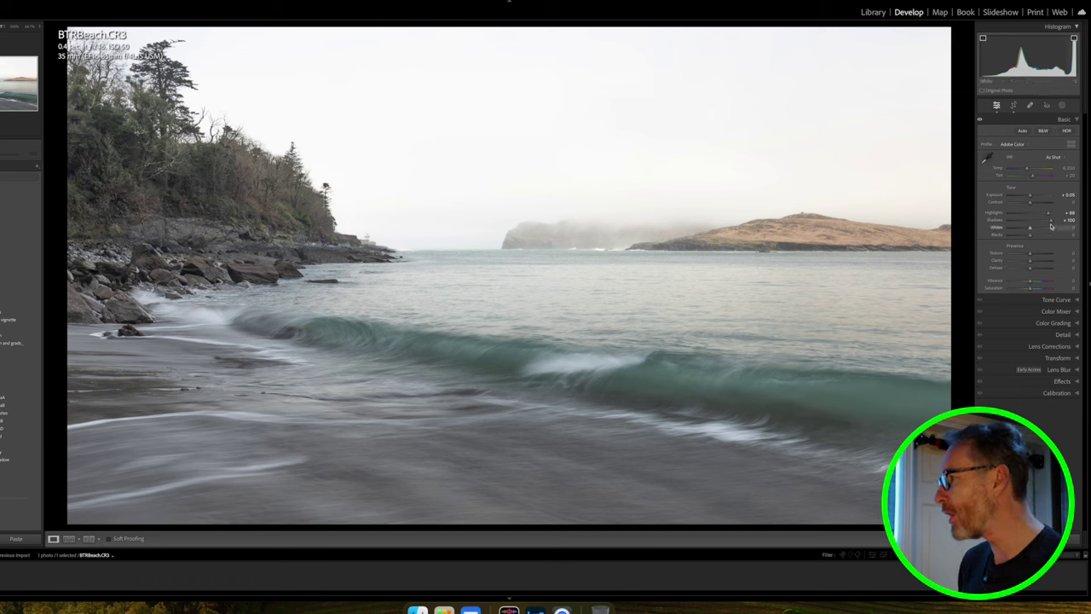
- Lower the photo's Shadows to +56 and raise its Whites to +13 without clipping the sky
{"action": "left_click_drag", "start_coordinate": [1051, 222], "coordinate": [1042, 222]}
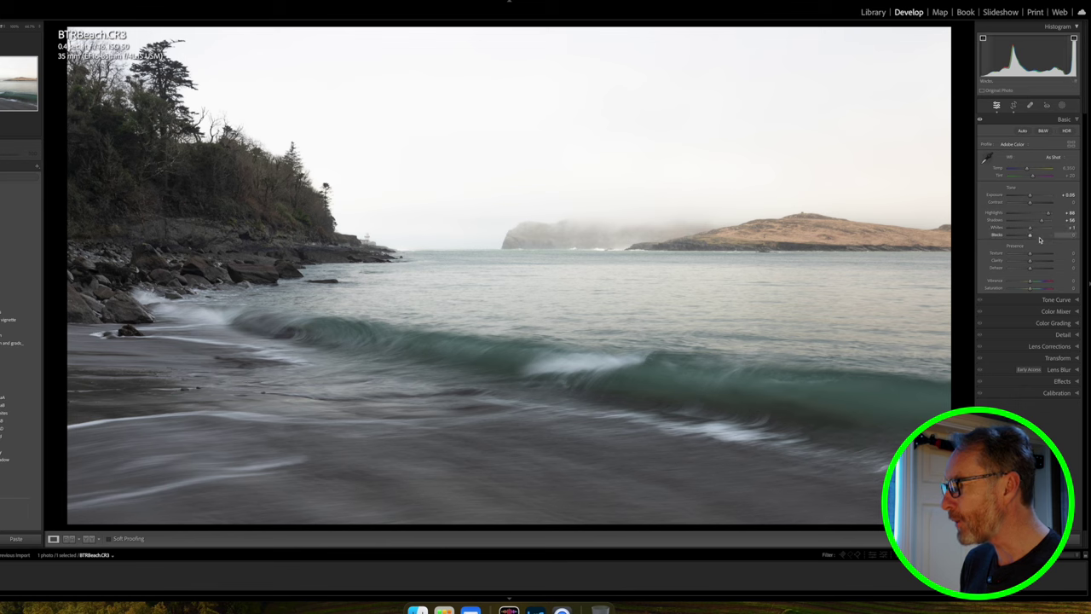
{"action": "left_click_drag", "start_coordinate": [1029, 230], "coordinate": [1035, 229]}
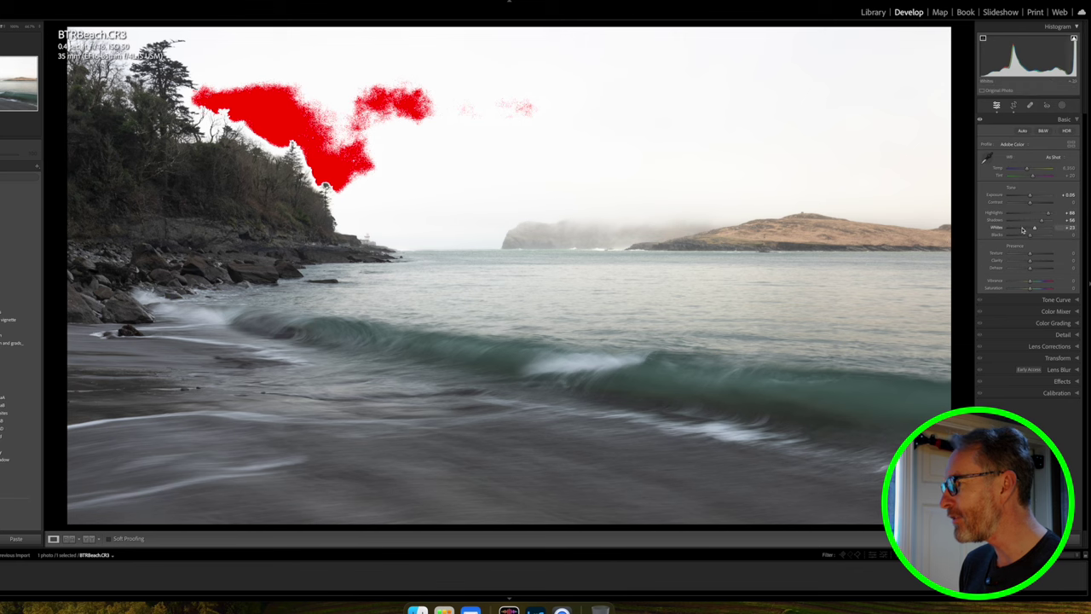
{"action": "left_click_drag", "start_coordinate": [1035, 228], "coordinate": [1032, 229]}
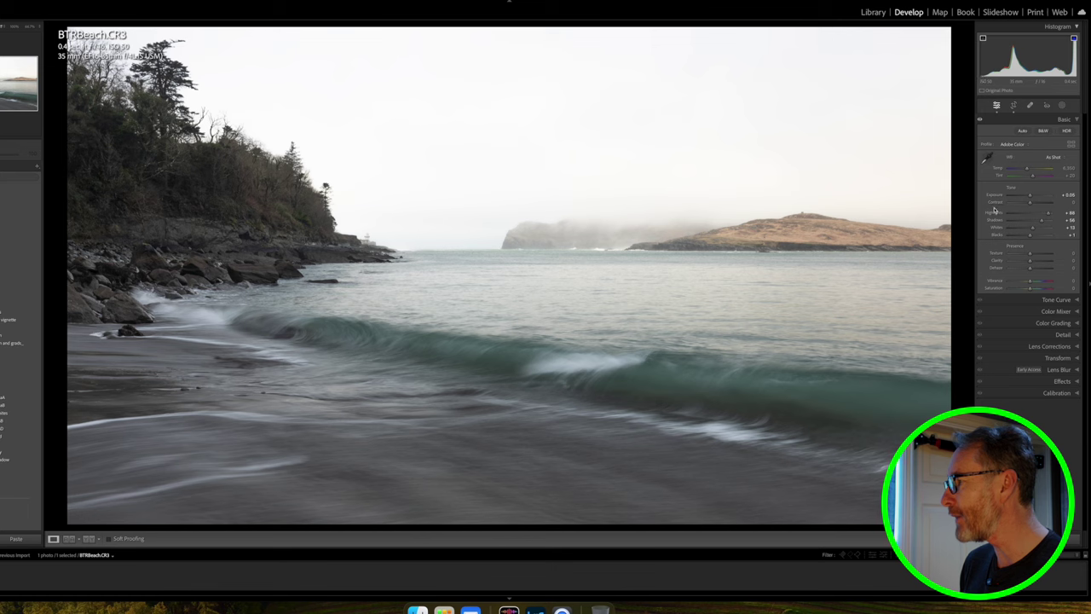
- Try the Blacks as low as heavy shadow clipping in the trees and rocks, and set them to -31
{"action": "left_click_drag", "start_coordinate": [1025, 236], "coordinate": [1026, 237]}
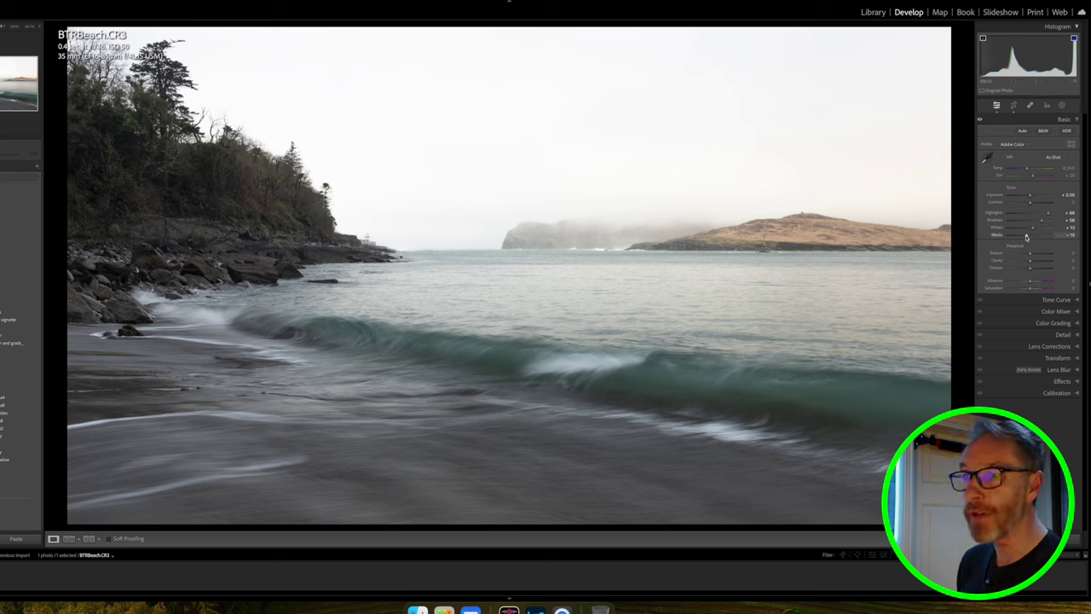
{"action": "left_click_drag", "start_coordinate": [1024, 237], "coordinate": [1013, 237]}
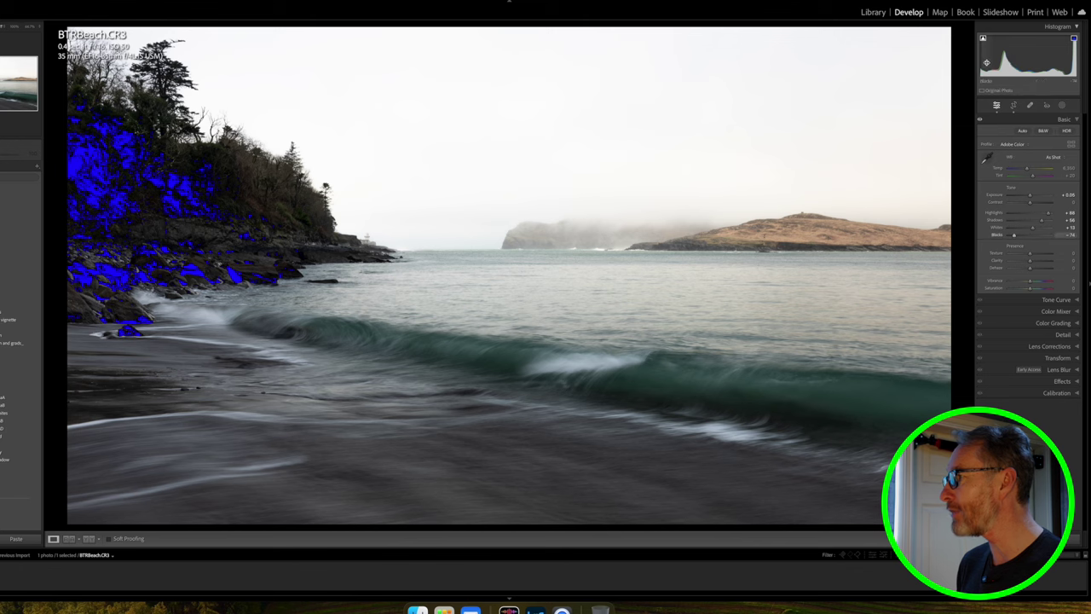
{"action": "left_click_drag", "start_coordinate": [983, 69], "coordinate": [1018, 59]}
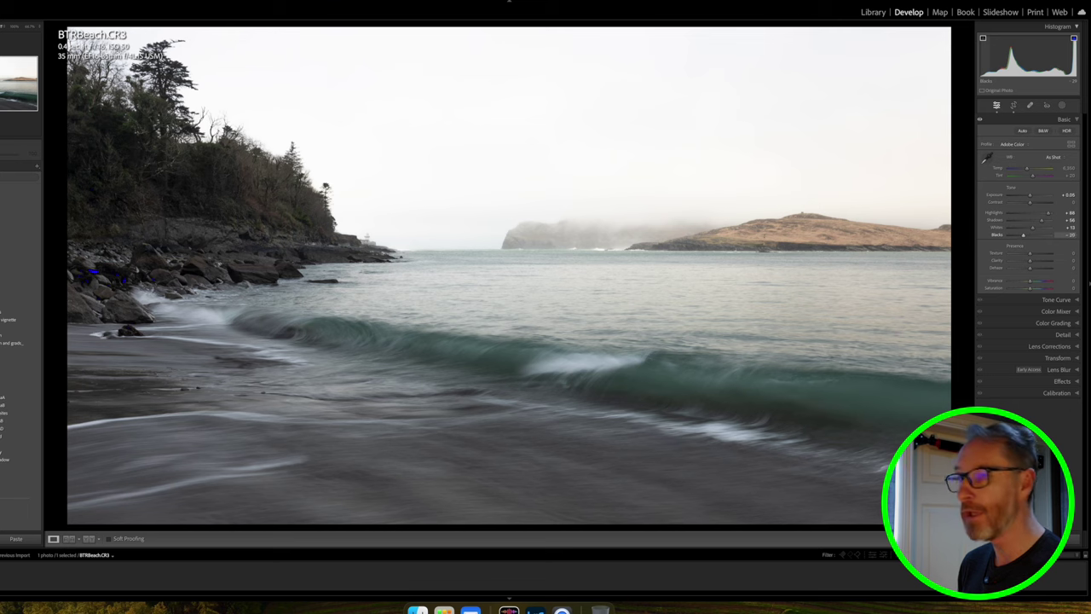
{"action": "left_click_drag", "start_coordinate": [1018, 59], "coordinate": [1014, 59]}
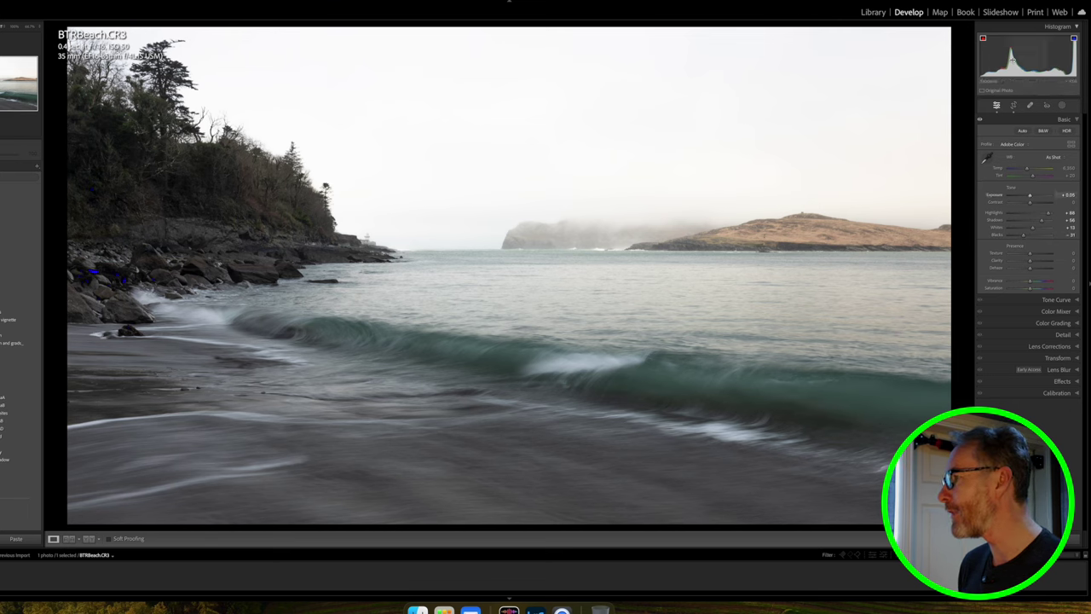
- Reduce the Whites to +5 and fine-tune the overall Exposure to +0.11
{"action": "left_click_drag", "start_coordinate": [1071, 51], "coordinate": [1066, 51]}
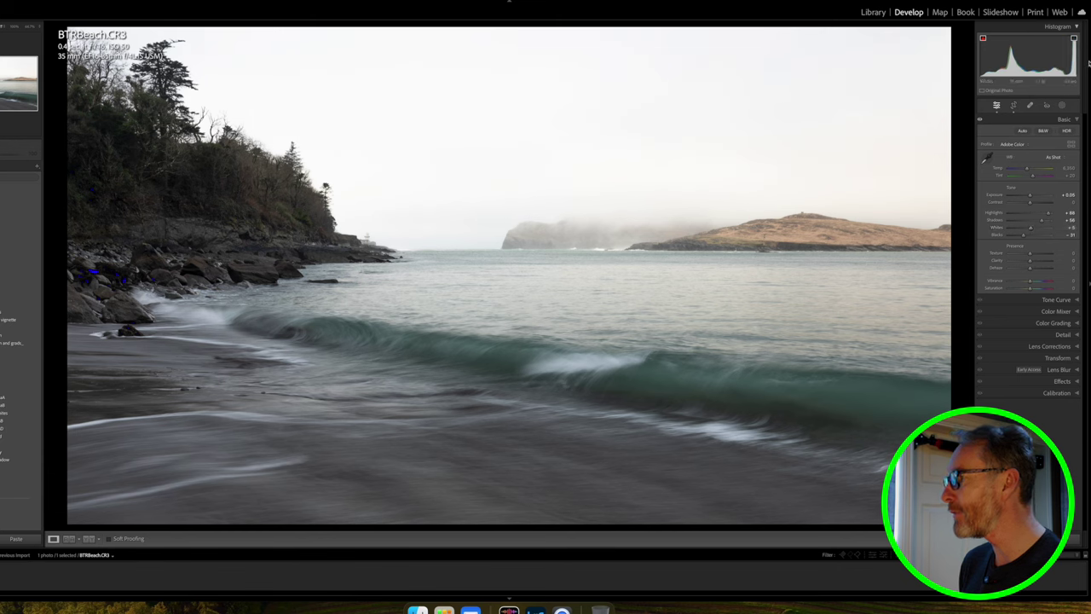
{"action": "left_click_drag", "start_coordinate": [1020, 68], "coordinate": [1027, 66]}
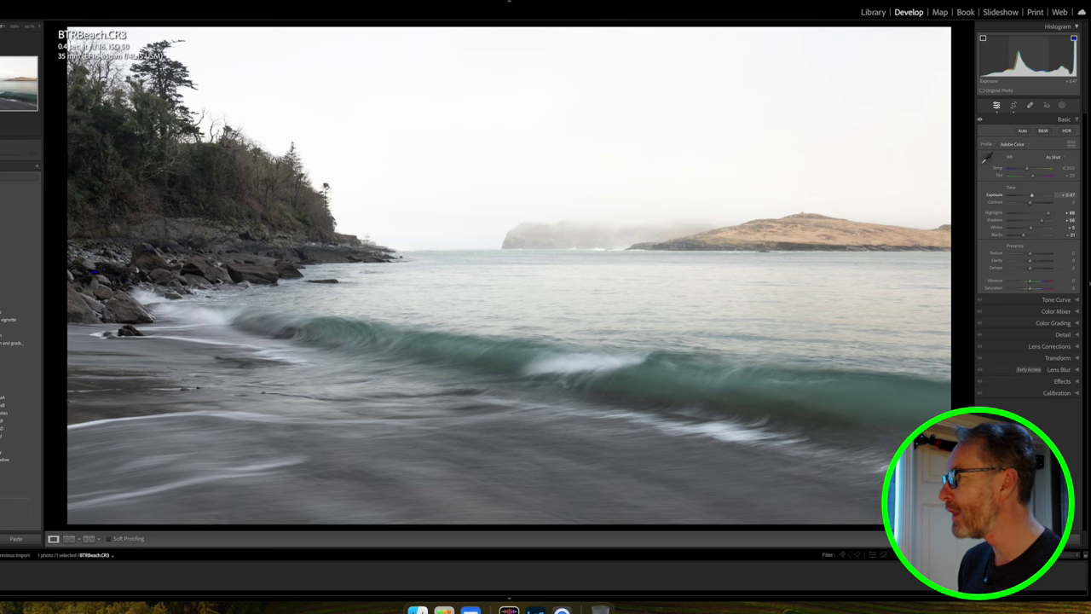
{"action": "left_click_drag", "start_coordinate": [1028, 67], "coordinate": [1014, 66]}
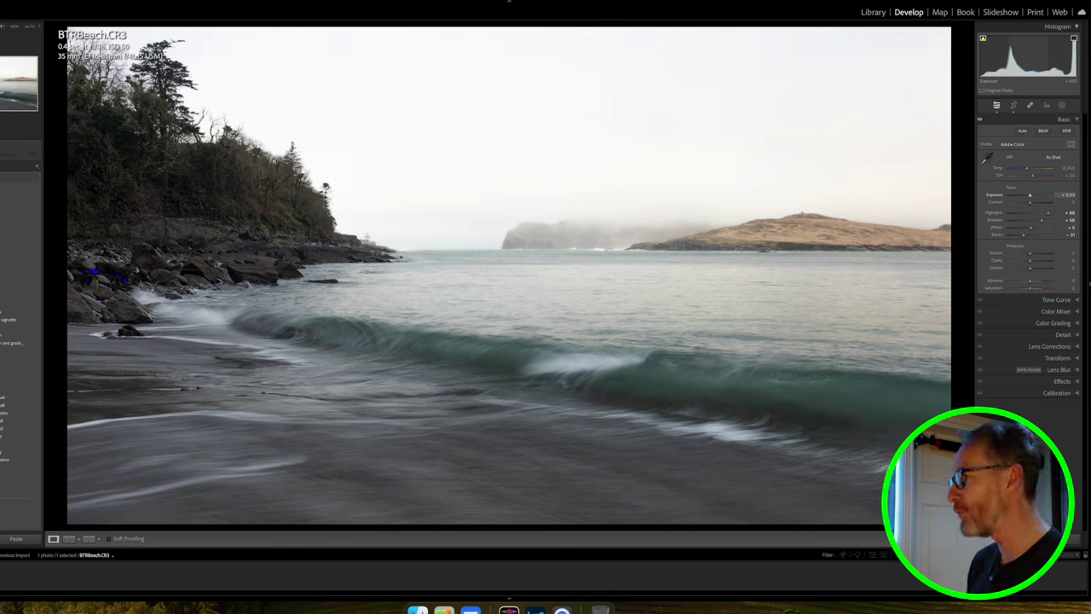
{"action": "left_click_drag", "start_coordinate": [1015, 60], "coordinate": [1015, 60]}
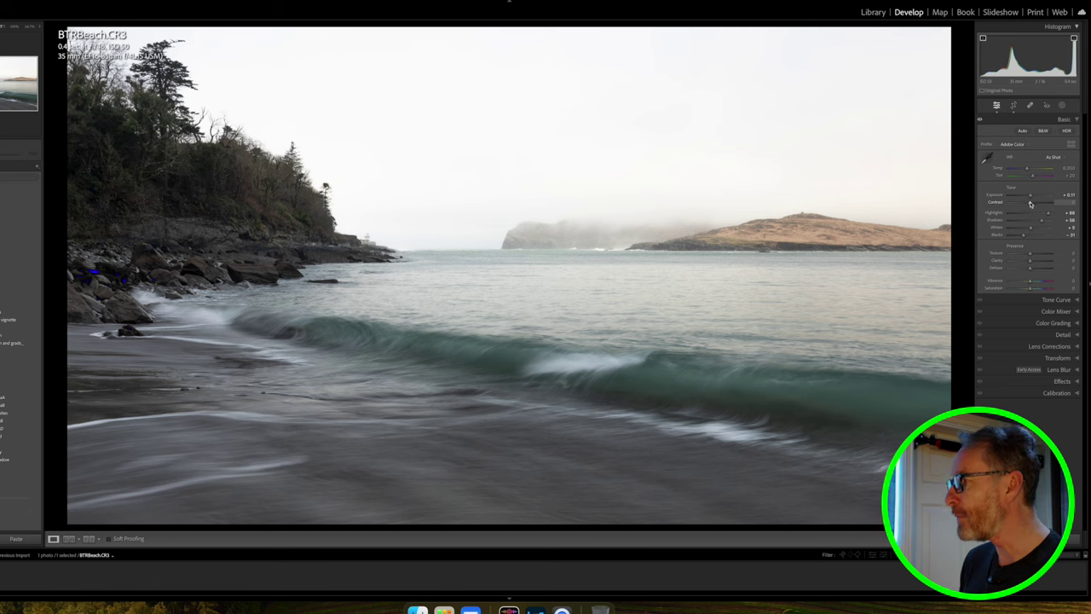
- Try the photo's Contrast at +10 and +47, and settle on a slightly negative value
{"action": "left_click_drag", "start_coordinate": [1029, 202], "coordinate": [1035, 203]}
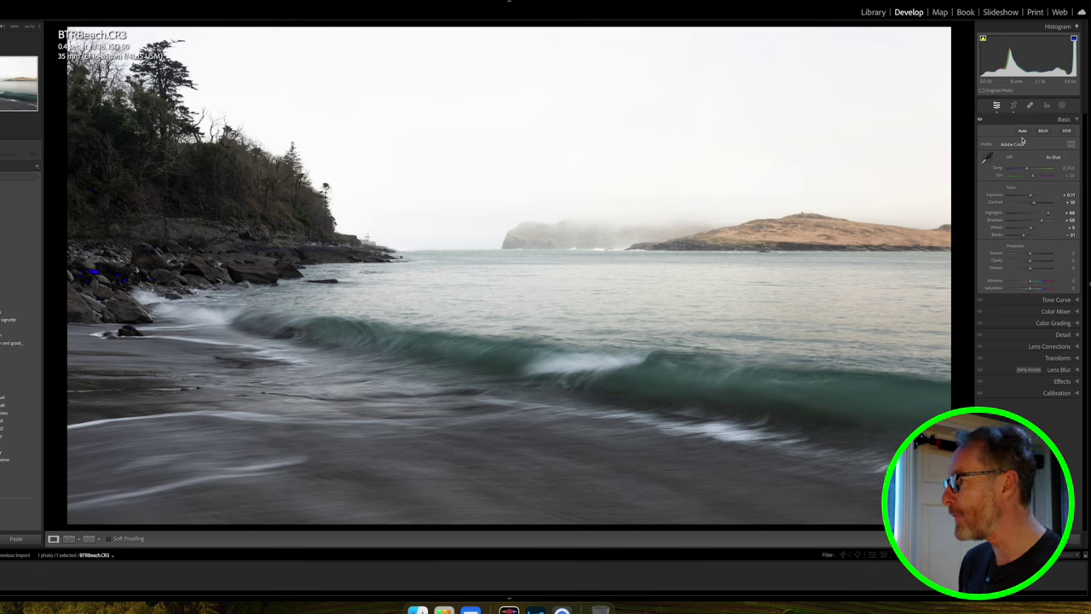
{"action": "left_click_drag", "start_coordinate": [1034, 203], "coordinate": [1039, 203]}
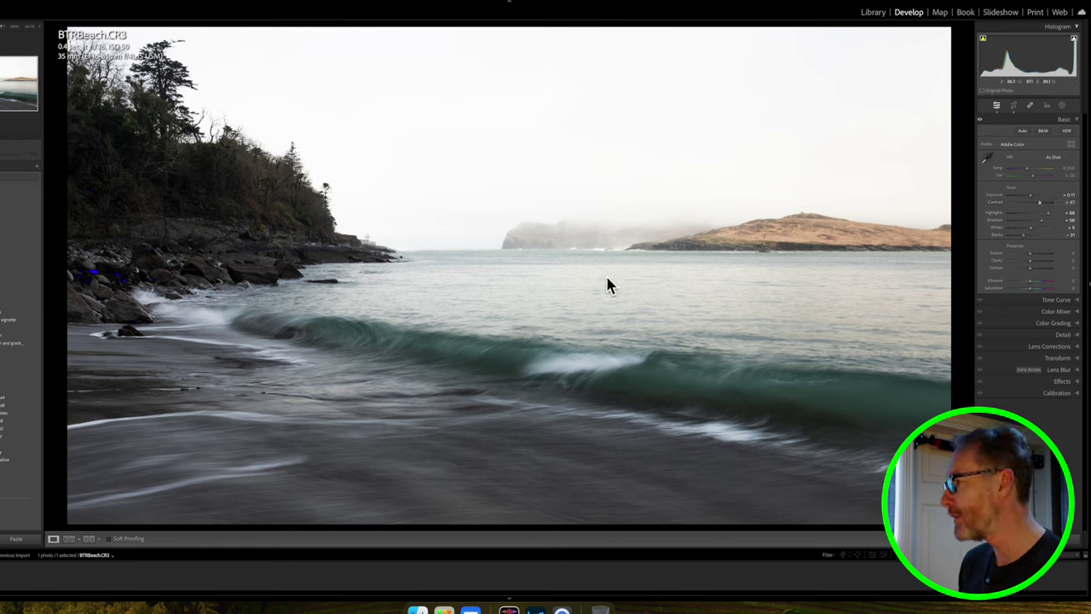
{"action": "mouse_move", "coordinate": [1038, 205]}
{"action": "left_mouse_down"}
{"action": "mouse_move", "coordinate": [1023, 205]}
{"action": "mouse_move", "coordinate": [1042, 219]}
{"action": "mouse_move", "coordinate": [1027, 204]}
{"action": "left_mouse_up"}
{"action": "key", "text": "super+z"}
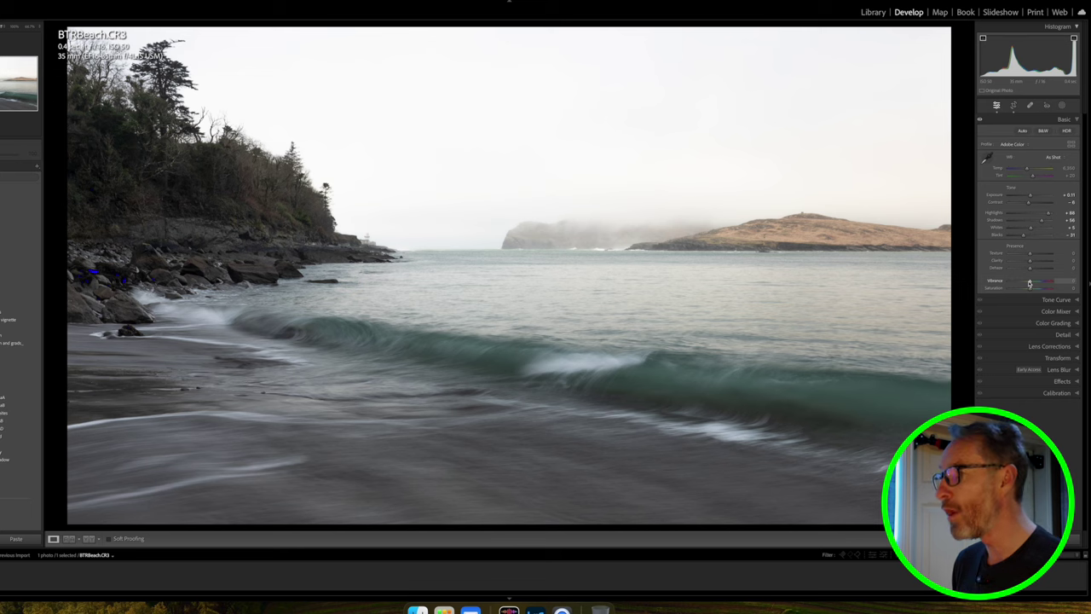
- Set the photo's Vibrance to +48 and its Saturation to +43
{"action": "left_click_drag", "start_coordinate": [1029, 283], "coordinate": [1045, 281]}
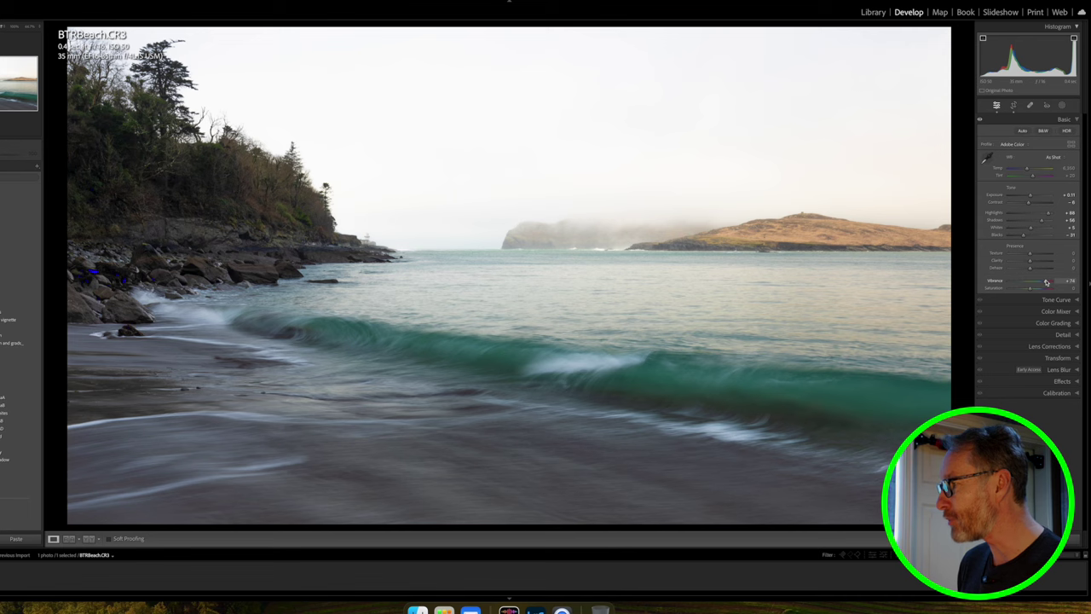
{"action": "left_click_drag", "start_coordinate": [1045, 282], "coordinate": [1043, 282]}
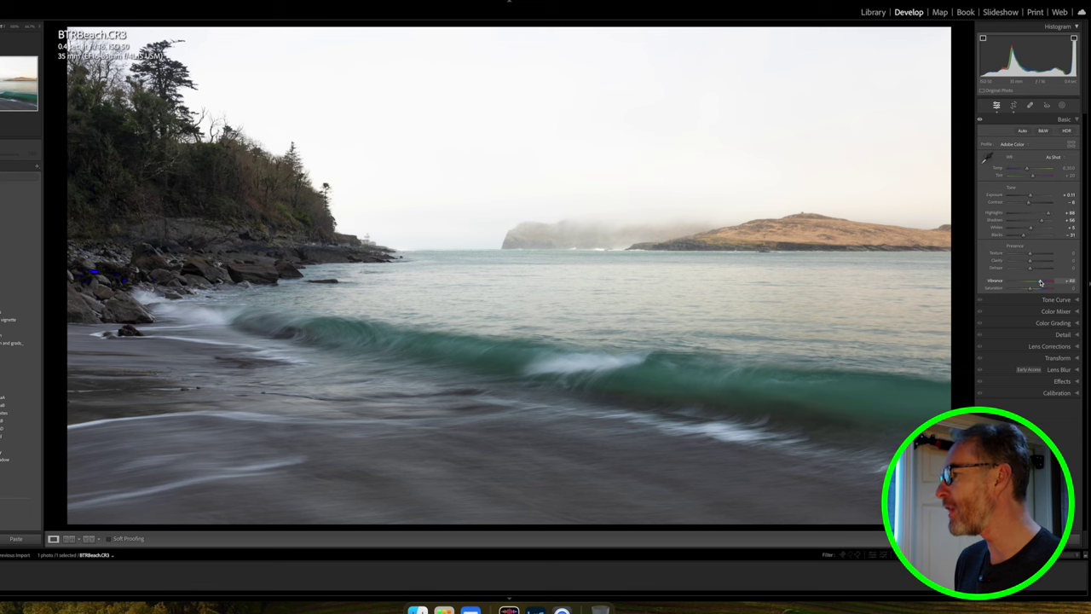
{"action": "left_click_drag", "start_coordinate": [1029, 291], "coordinate": [1047, 290]}
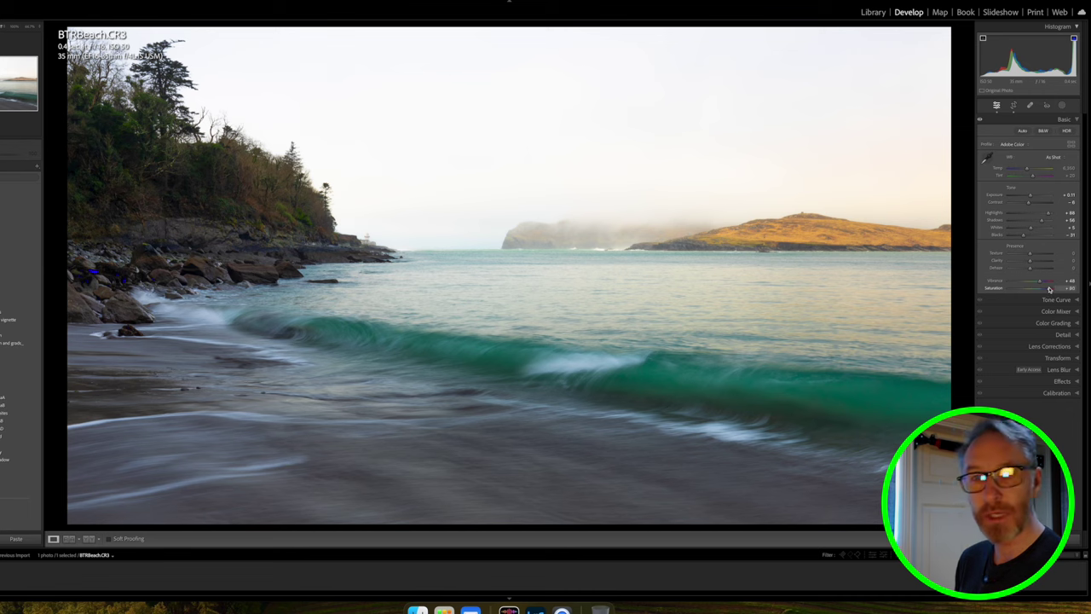
{"action": "left_click_drag", "start_coordinate": [1049, 290], "coordinate": [1039, 290]}
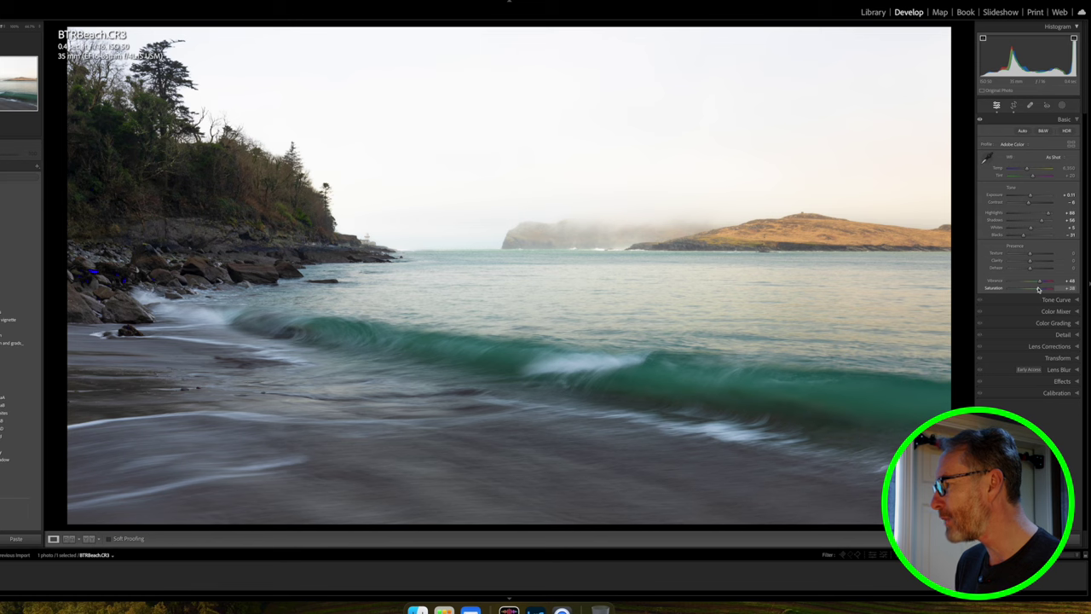
{"action": "left_click_drag", "start_coordinate": [1038, 290], "coordinate": [1040, 290]}
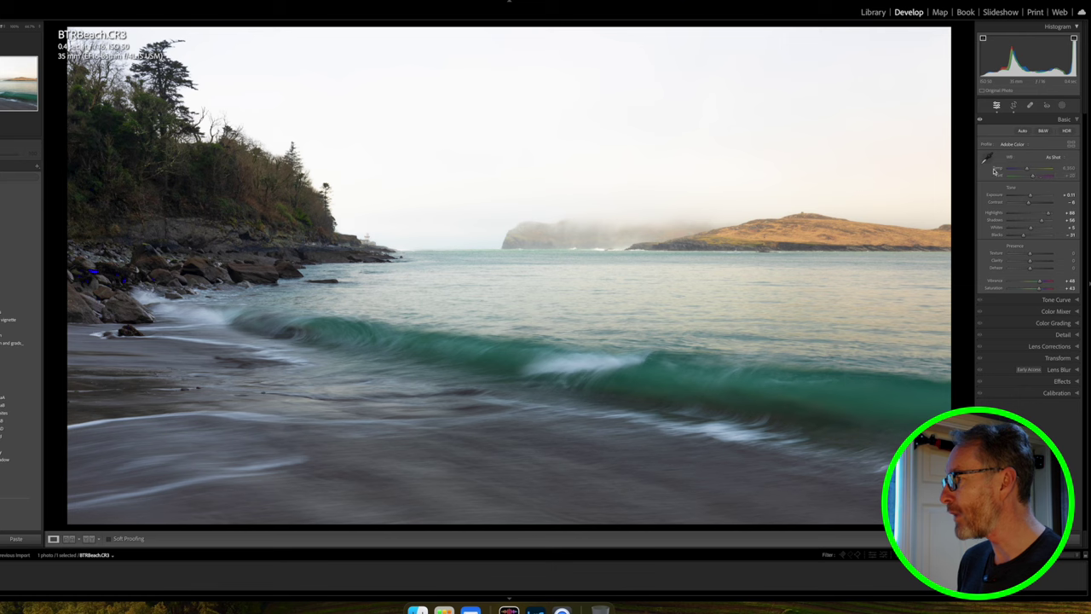
- Change the photo's white balance from As Shot to Auto
{"action": "left_click", "coordinate": [1052, 159]}
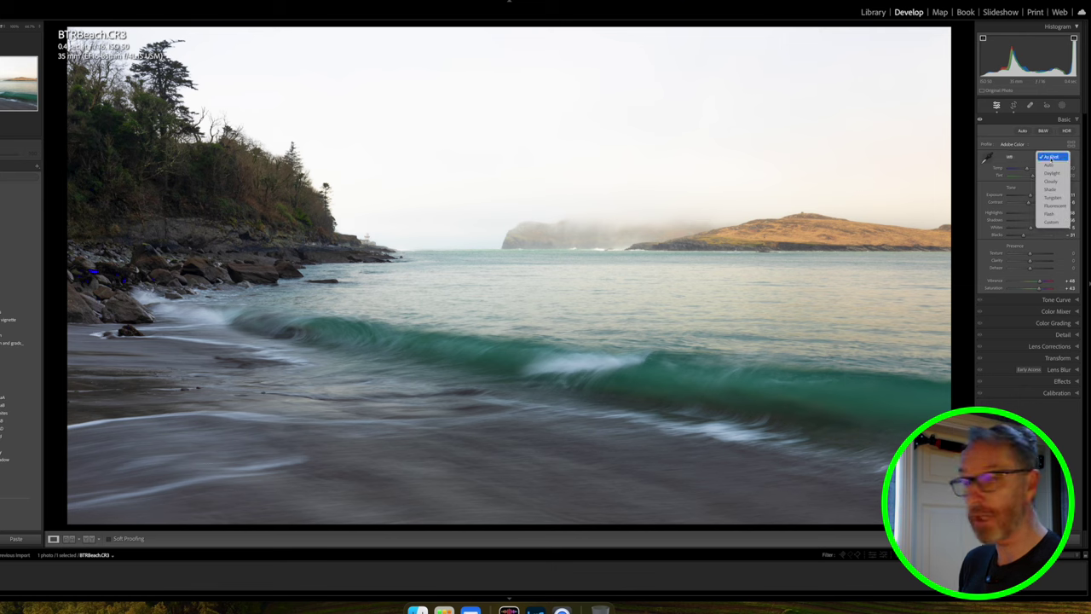
{"action": "left_click", "coordinate": [1048, 166]}
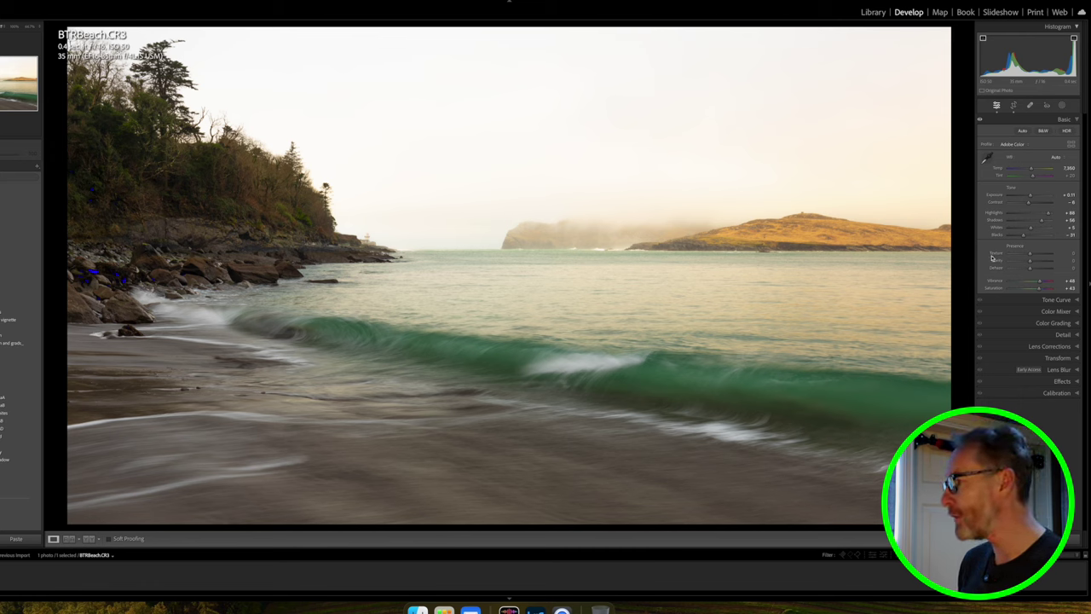
- Exaggerate Dehaze to +100 to expose sensor dust, and remove the dark spots in the sky with a small Heal brush
{"action": "left_click_drag", "start_coordinate": [1029, 269], "coordinate": [1067, 270]}
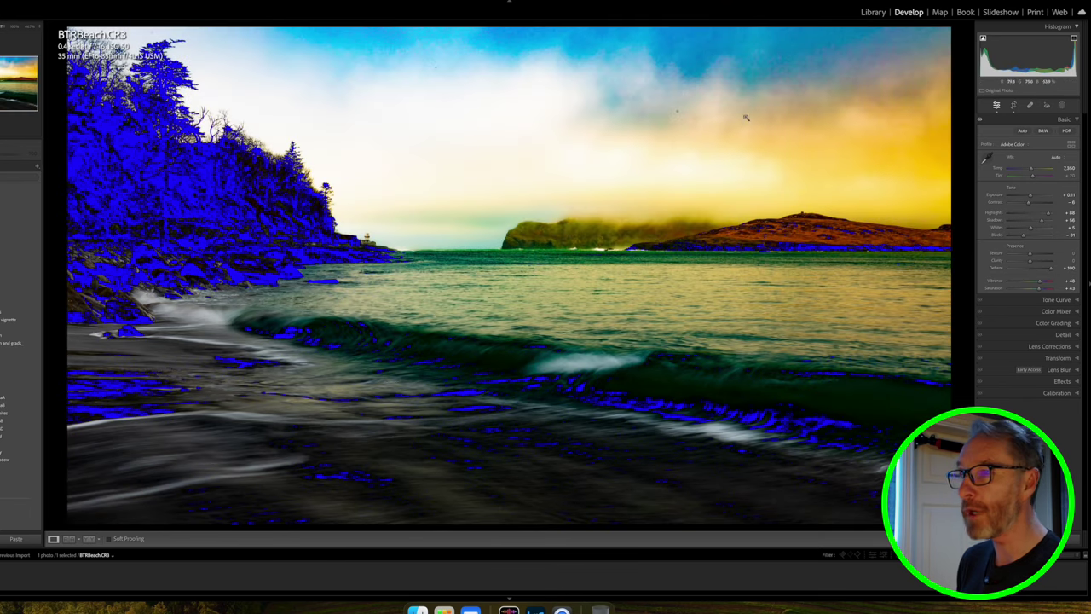
{"action": "left_click", "coordinate": [1029, 106]}
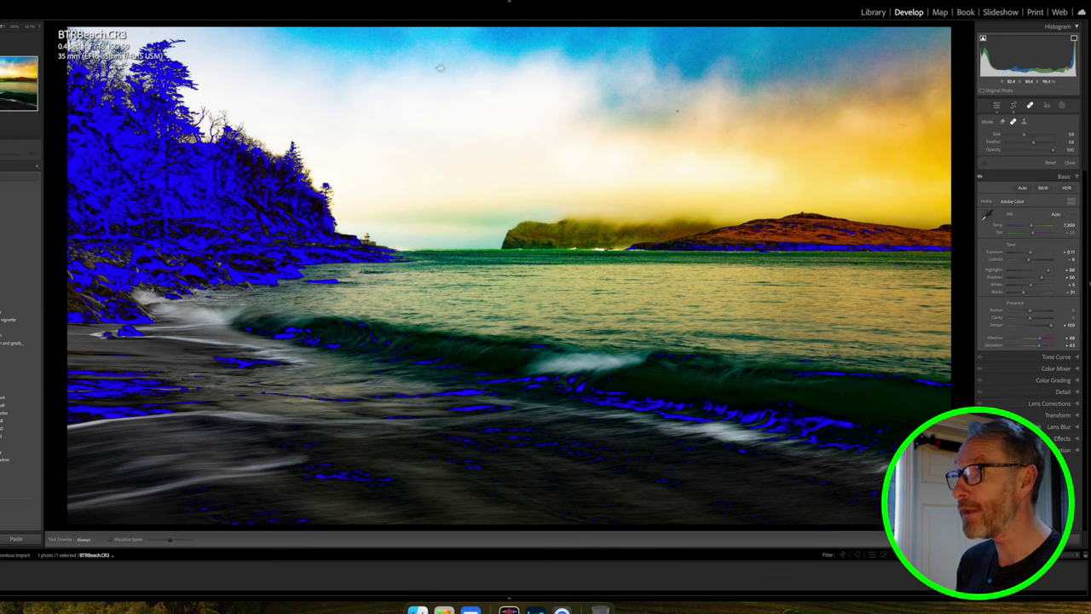
{"action": "scroll", "coordinate": [445, 72], "scroll_direction": "up", "scroll_amount": 5}
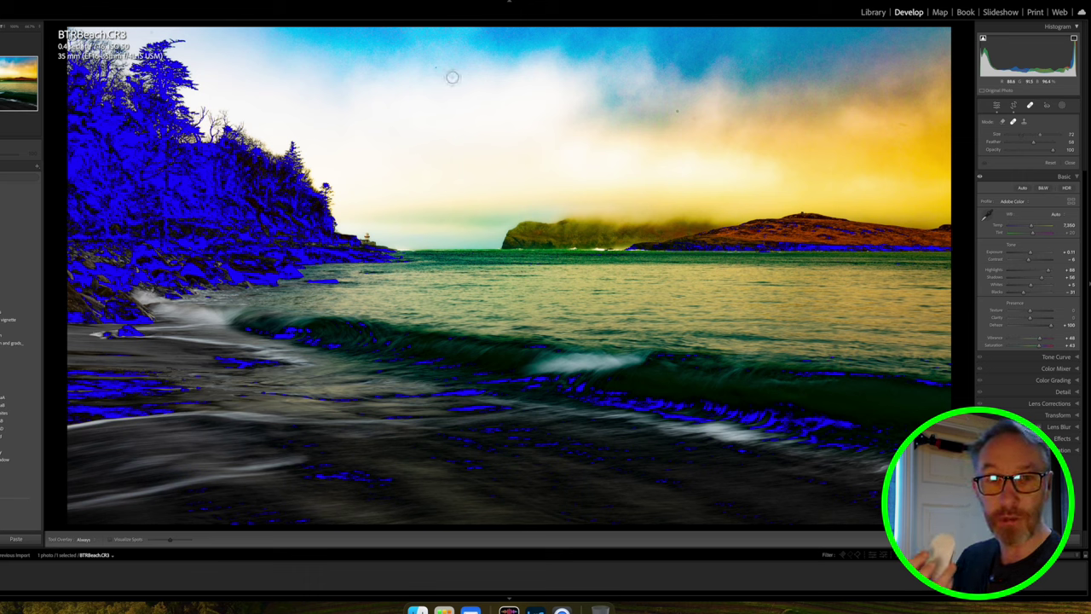
{"action": "scroll", "coordinate": [452, 76], "scroll_direction": "down", "scroll_amount": 5}
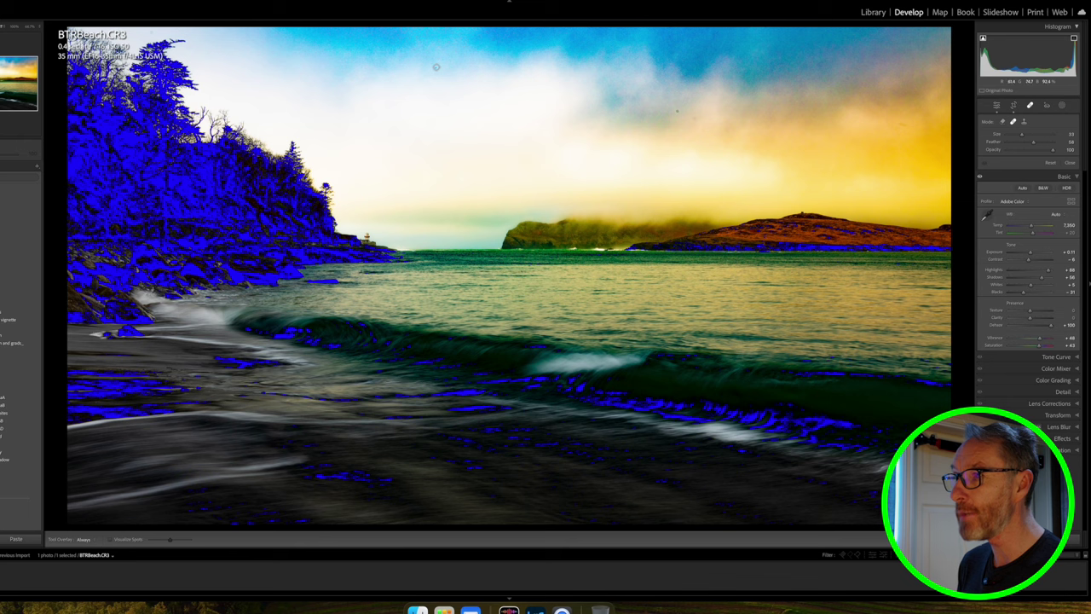
{"action": "left_click", "coordinate": [435, 67]}
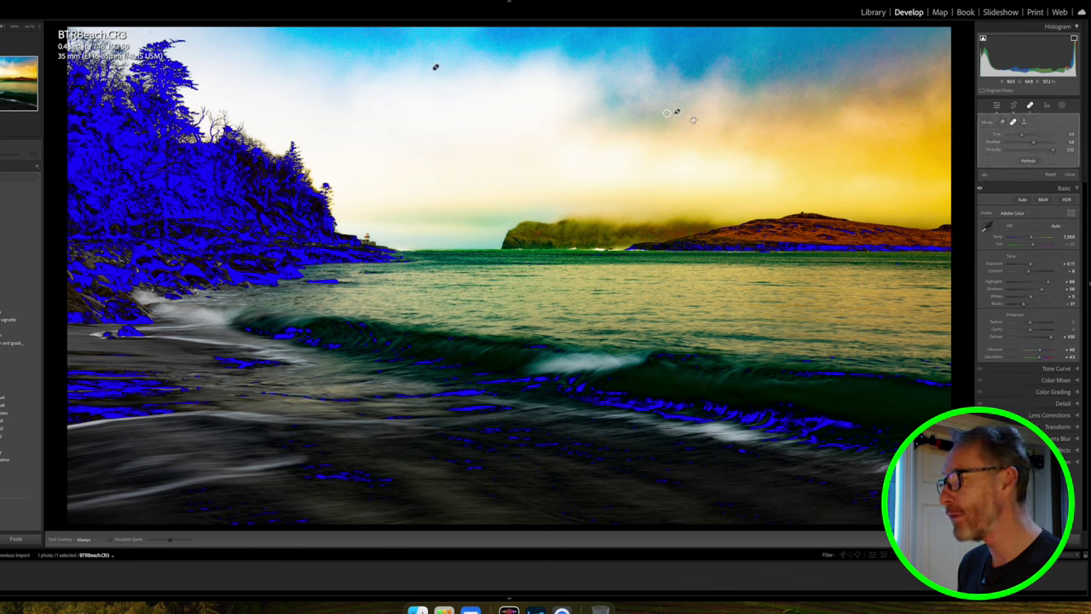
{"action": "left_click", "coordinate": [677, 111]}
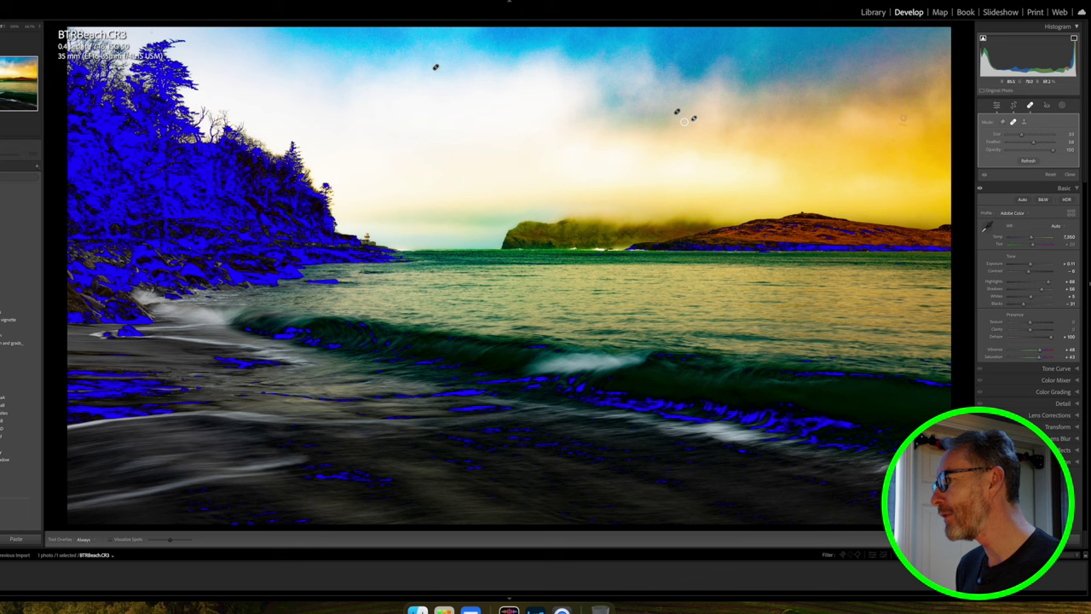
{"action": "left_click", "coordinate": [849, 79]}
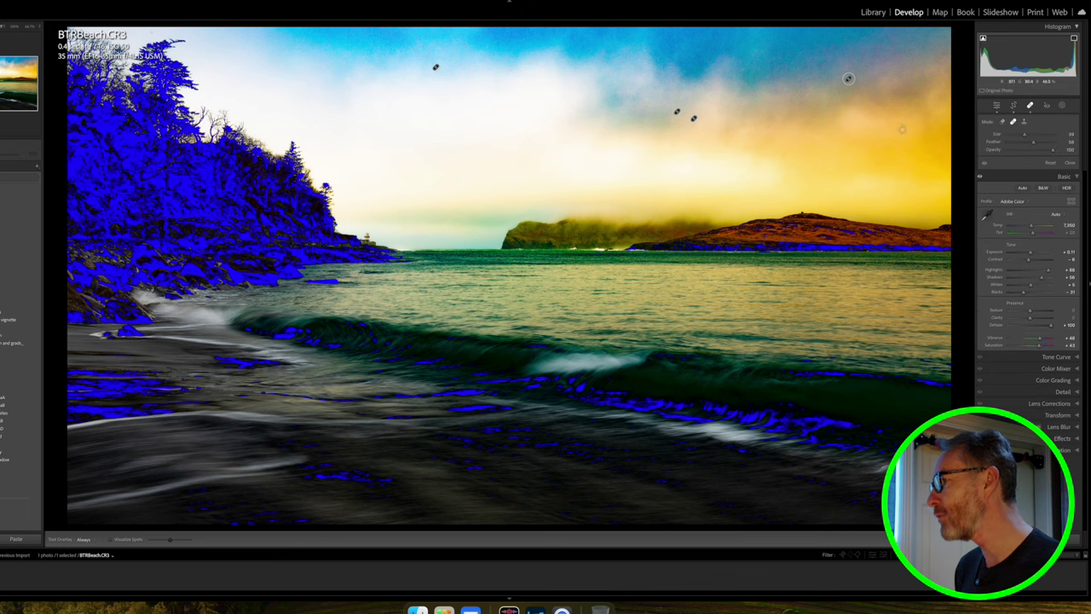
{"action": "left_click", "coordinate": [901, 124]}
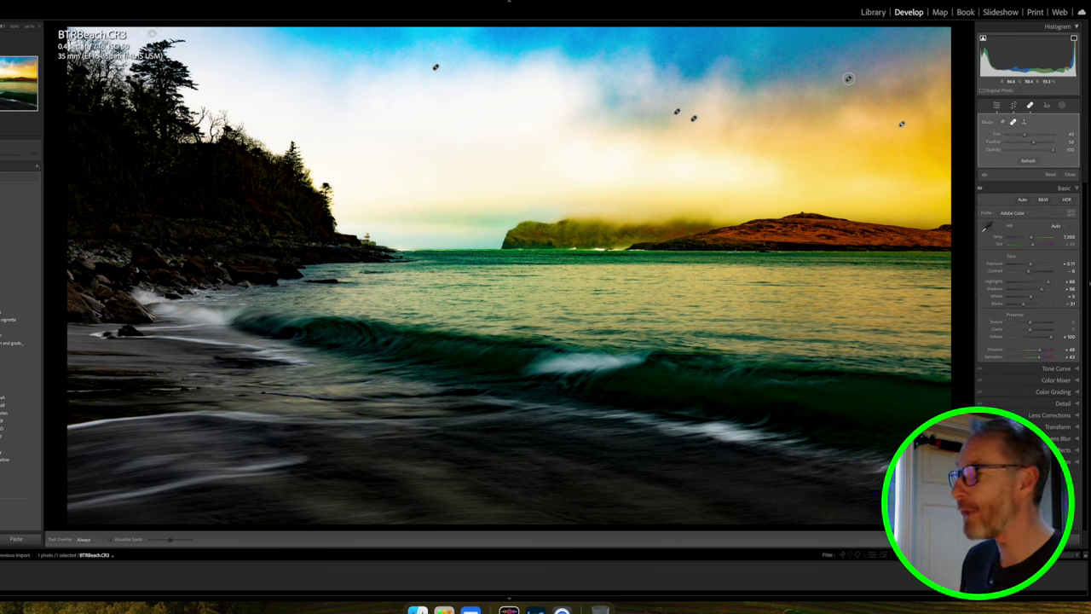
{"action": "key", "text": "j"}
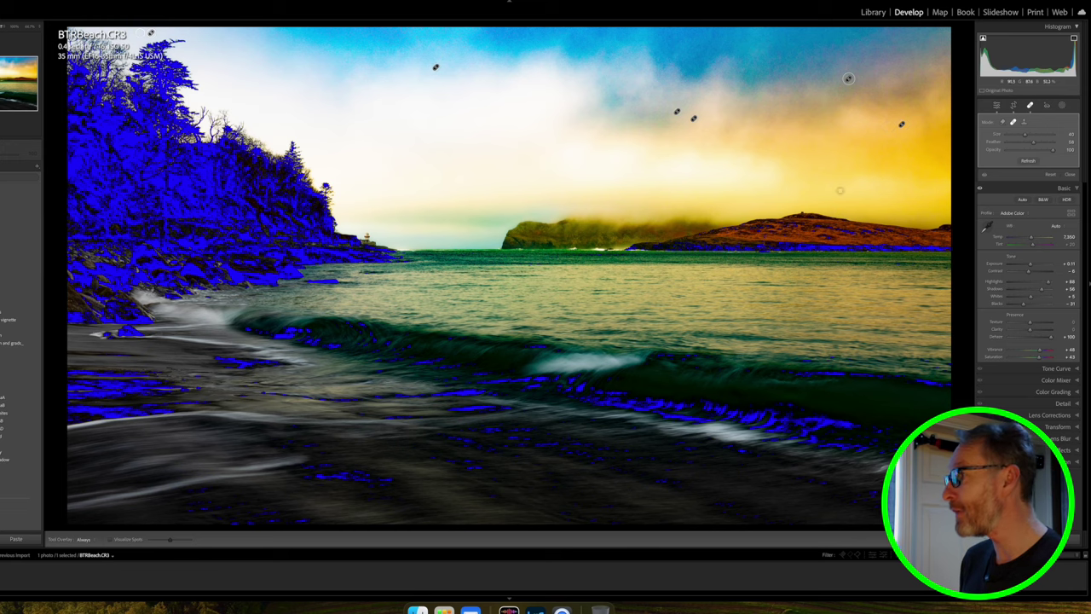
- Leave spot healing and bring the photo's Dehaze down to +25
{"action": "double_click", "coordinate": [1030, 339]}
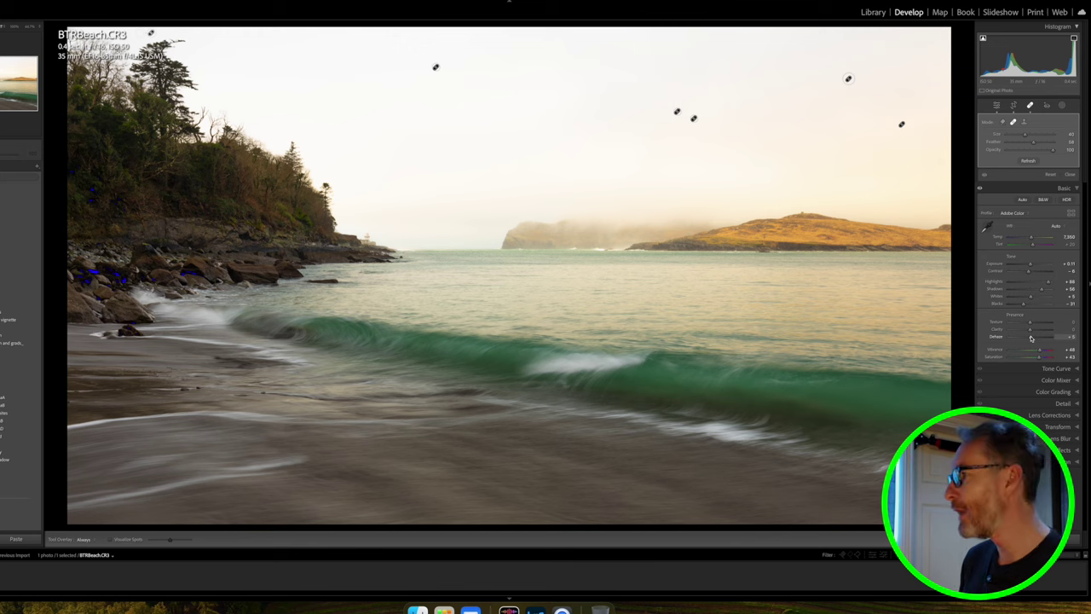
{"action": "left_click", "coordinate": [997, 105]}
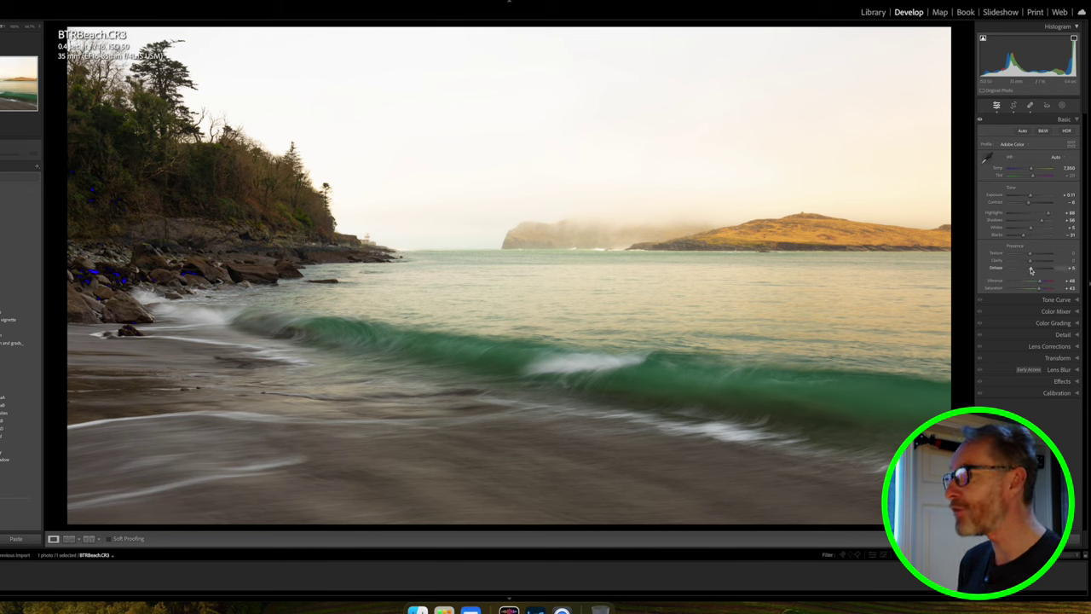
{"action": "left_click_drag", "start_coordinate": [1030, 271], "coordinate": [1032, 270]}
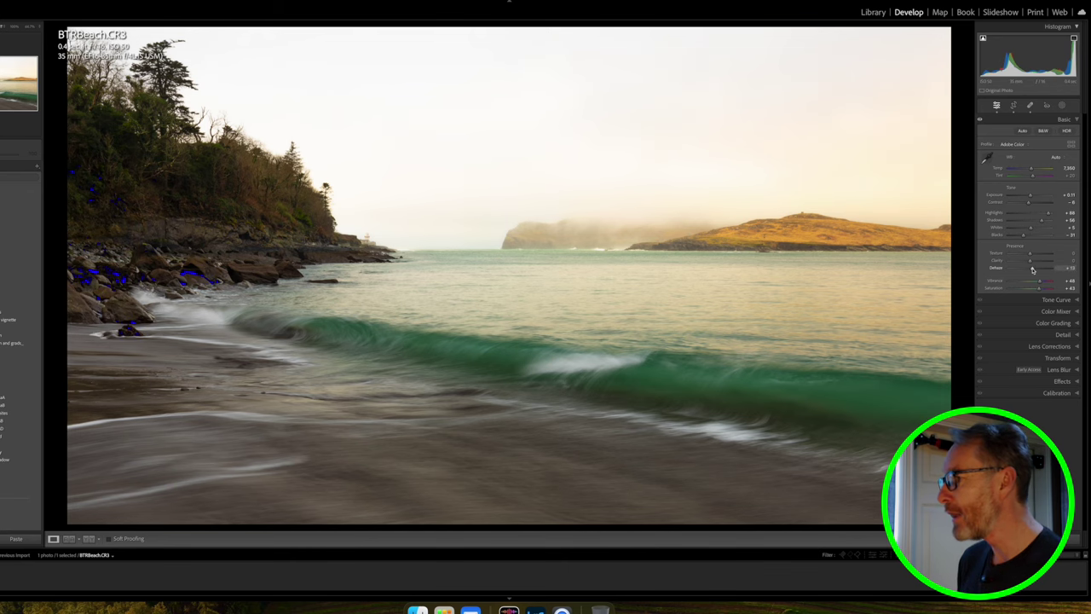
{"action": "left_click_drag", "start_coordinate": [1032, 270], "coordinate": [1034, 270]}
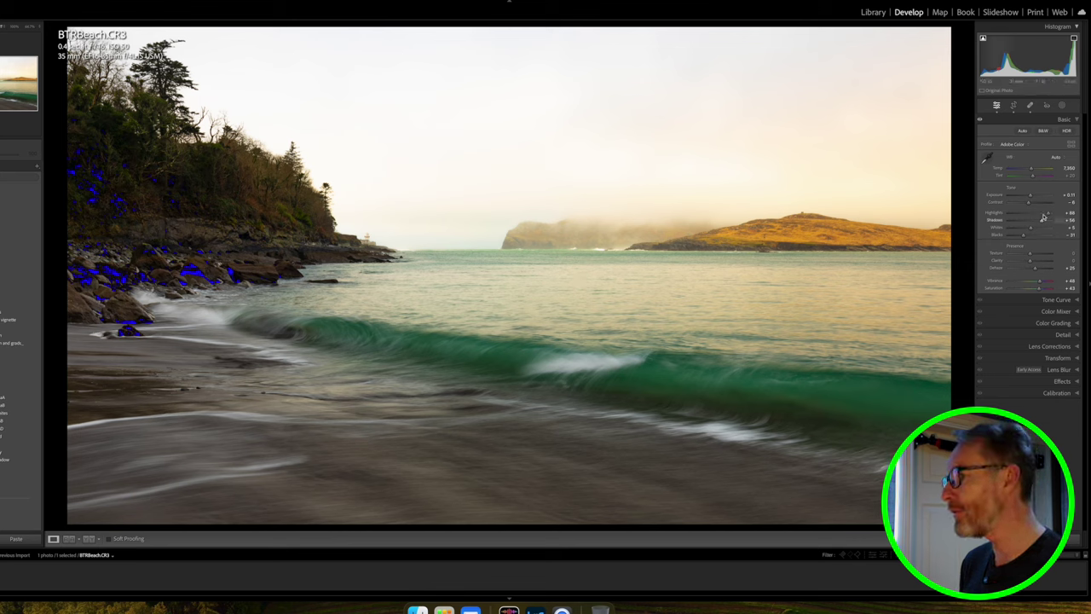
- Try darkening the sky by adding an automatic Sky mask and lowering its Exposure, and undo the mask
{"action": "left_click", "coordinate": [1062, 106]}
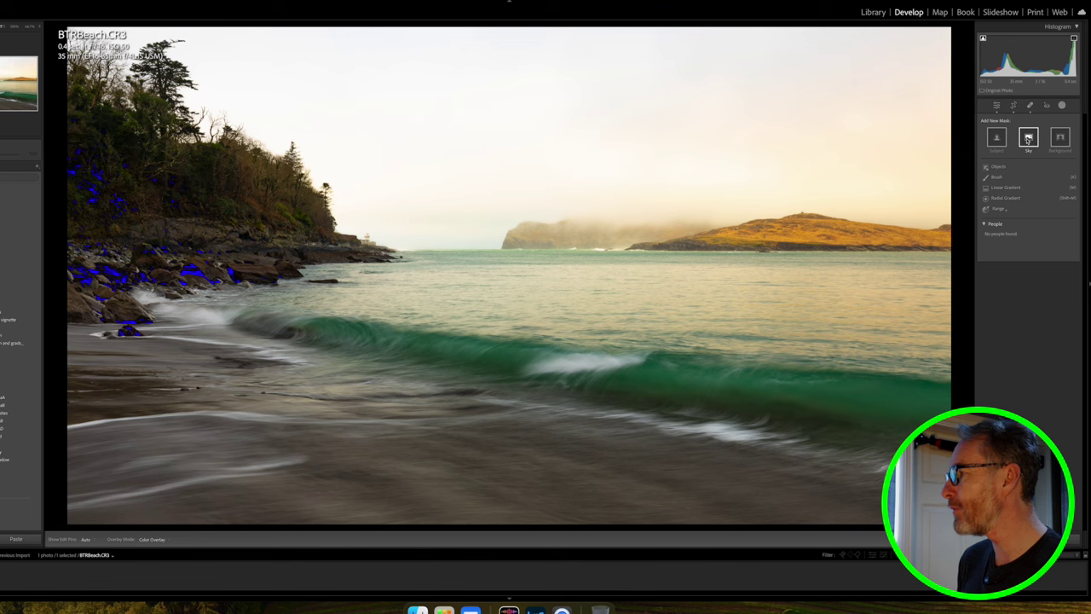
{"action": "left_click", "coordinate": [1028, 138]}
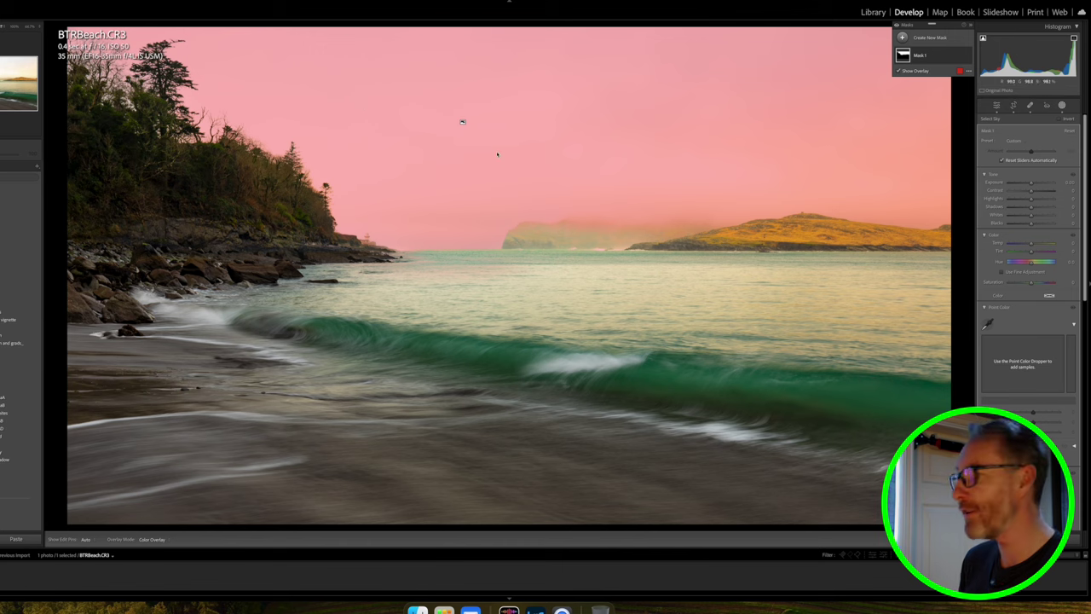
{"action": "left_click_drag", "start_coordinate": [1030, 185], "coordinate": [1020, 185]}
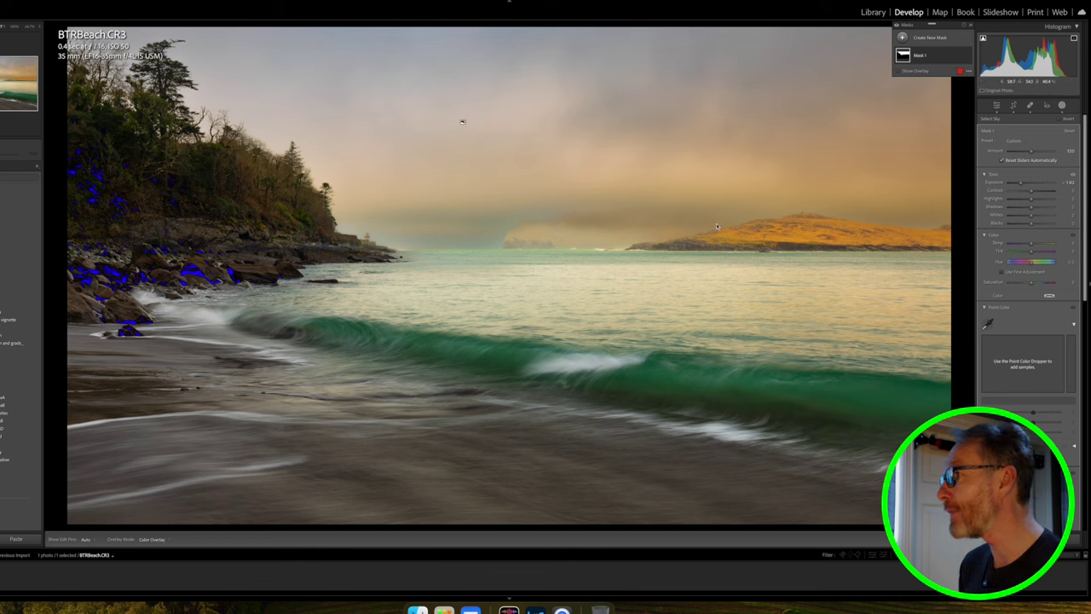
{"action": "key", "text": "super+z"}
{"action": "key", "text": "super+z"}
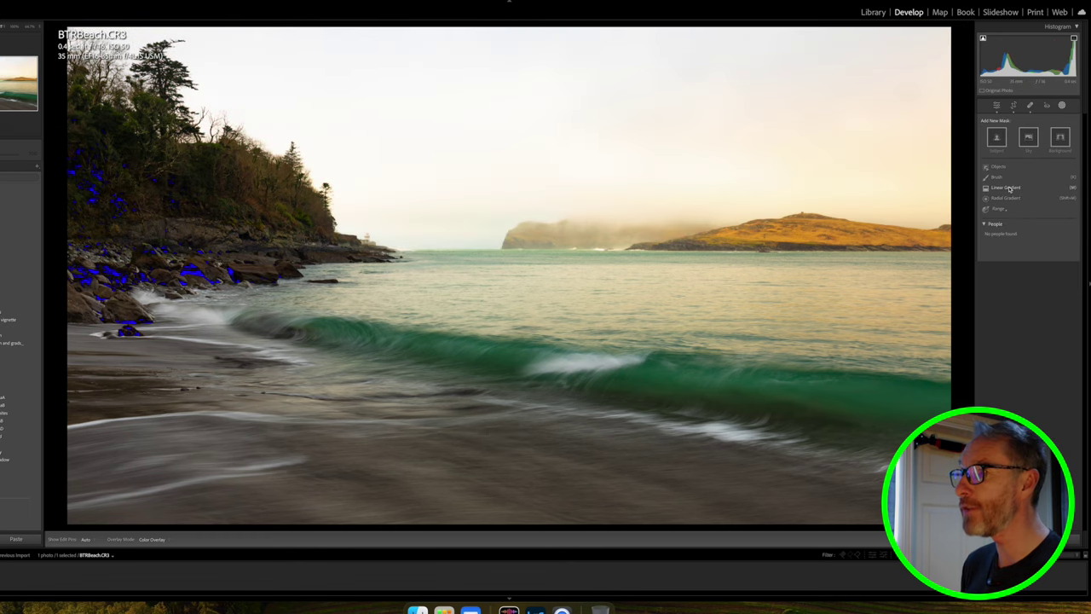
- Add a Linear Gradient mask from the upper edge of the photo and move it down until it fades out at the horizon
{"action": "left_click", "coordinate": [1006, 187]}
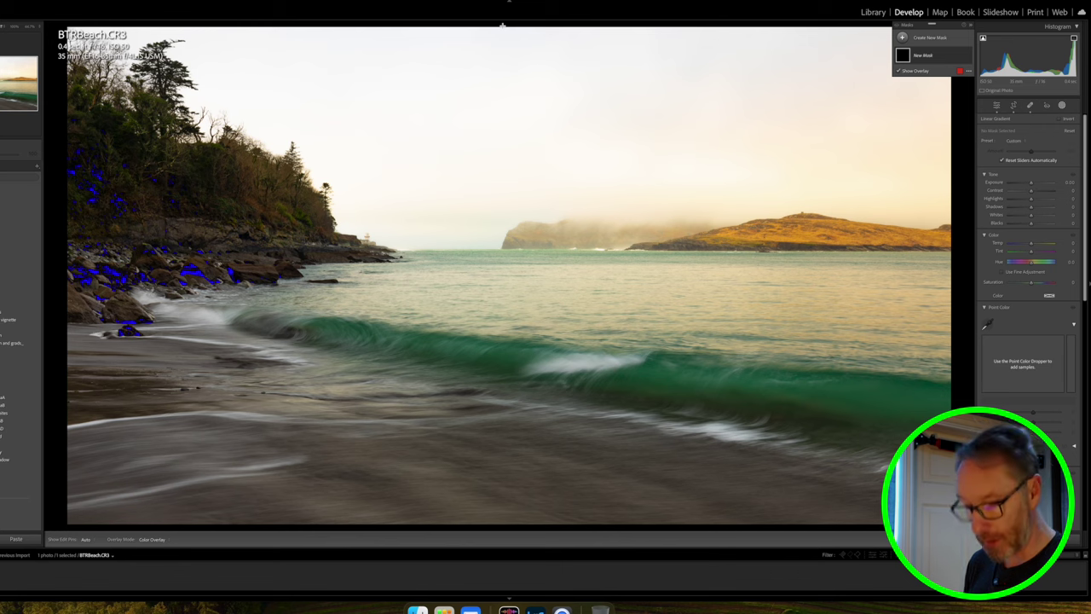
{"action": "left_click_drag", "start_coordinate": [502, 27], "coordinate": [501, 112]}
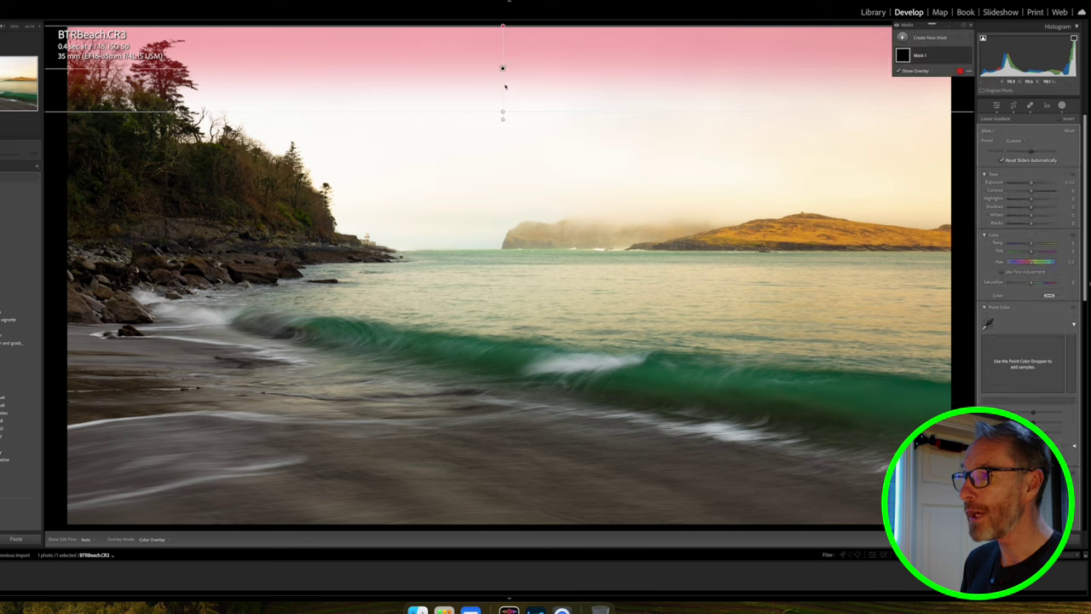
{"action": "left_click_drag", "start_coordinate": [501, 68], "coordinate": [499, 219]}
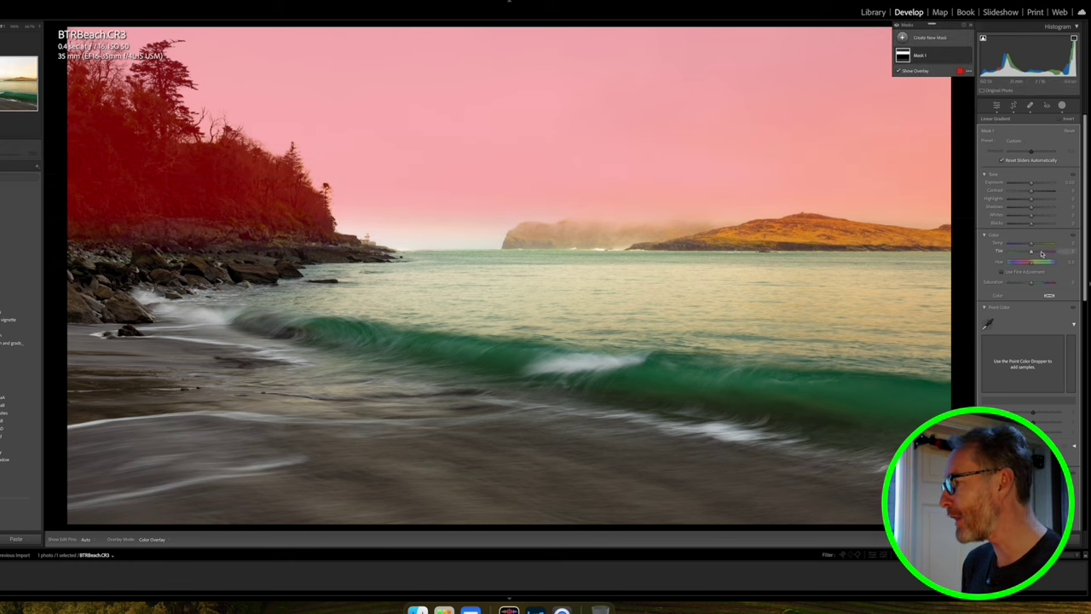
{"action": "scroll", "coordinate": [1035, 256], "scroll_direction": "down", "scroll_amount": 3}
{"action": "scroll", "coordinate": [1035, 255], "scroll_direction": "up", "scroll_amount": 3}
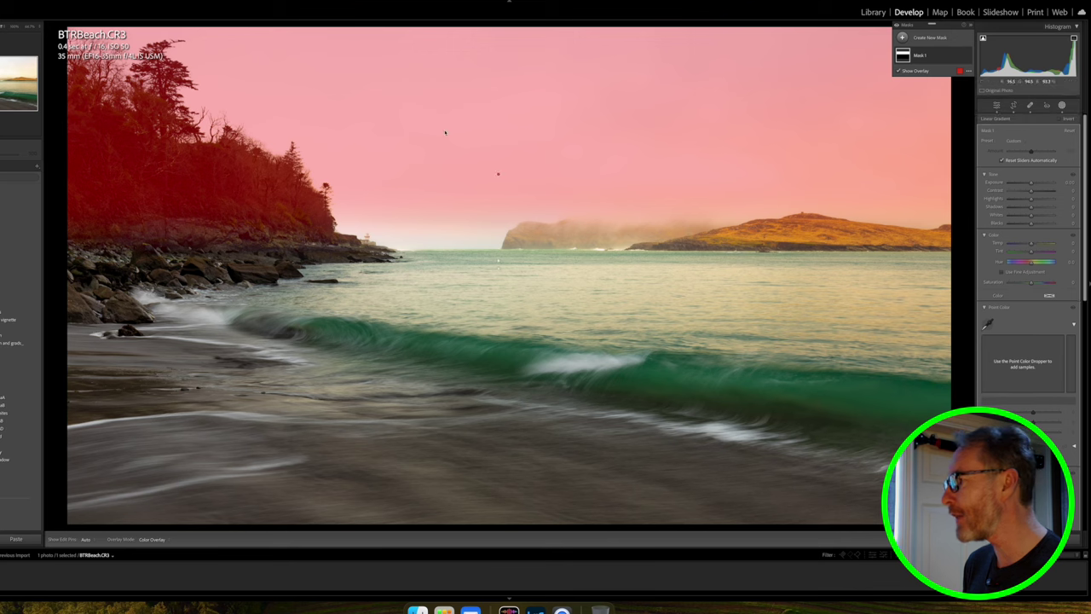
- Lower the sky gradient's Exposure slightly, and try darker Blacks before resetting them to default
{"action": "left_click_drag", "start_coordinate": [1032, 185], "coordinate": [1026, 185]}
{"action": "scroll", "coordinate": [1048, 194], "scroll_direction": "down", "scroll_amount": 1}
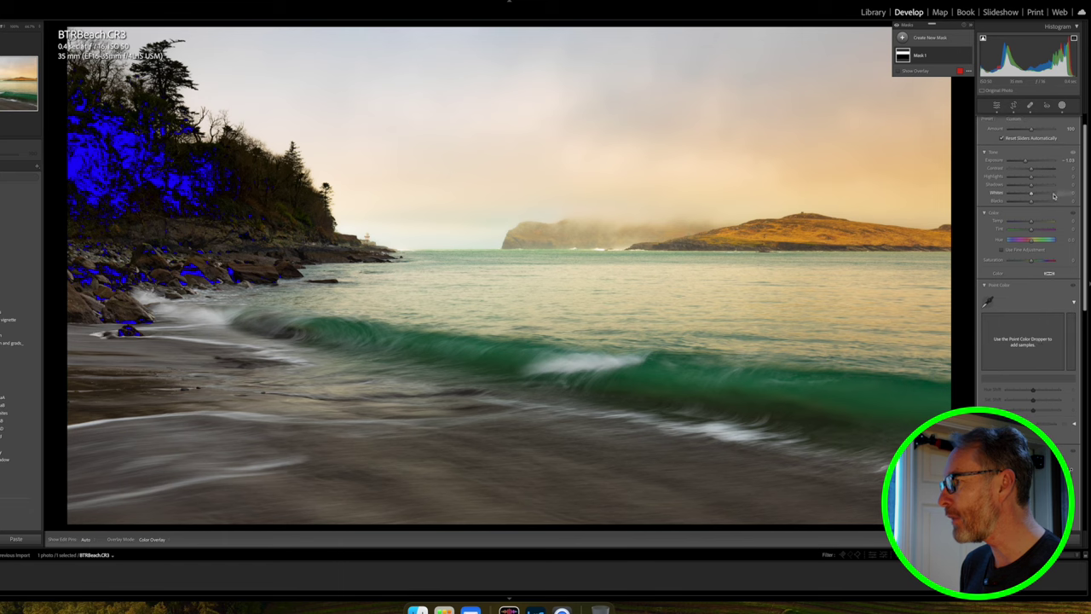
{"action": "left_click_drag", "start_coordinate": [1031, 203], "coordinate": [1027, 203]}
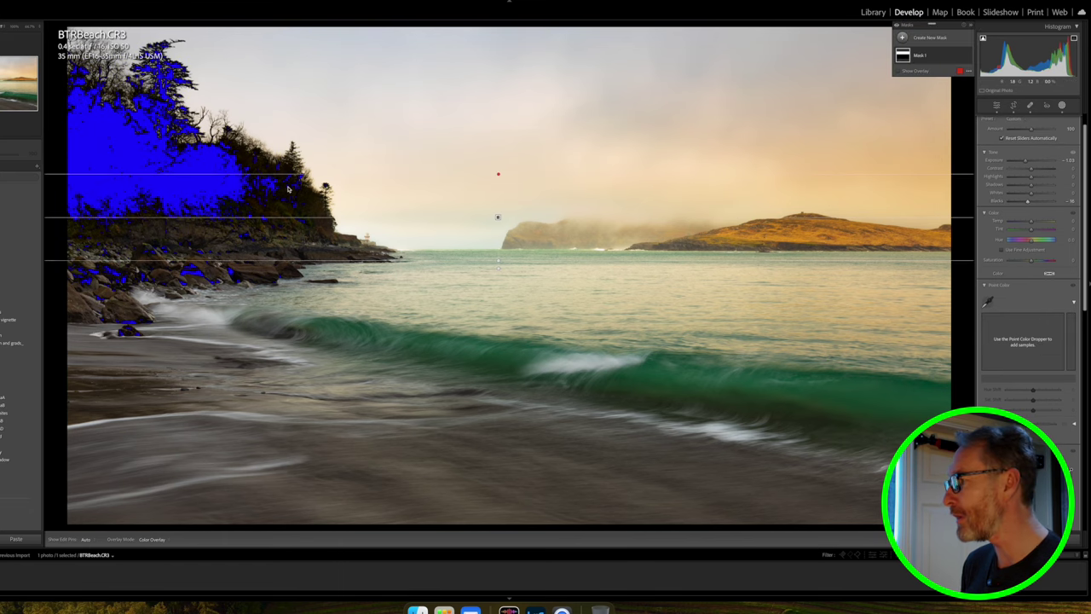
{"action": "double_click", "coordinate": [1027, 203]}
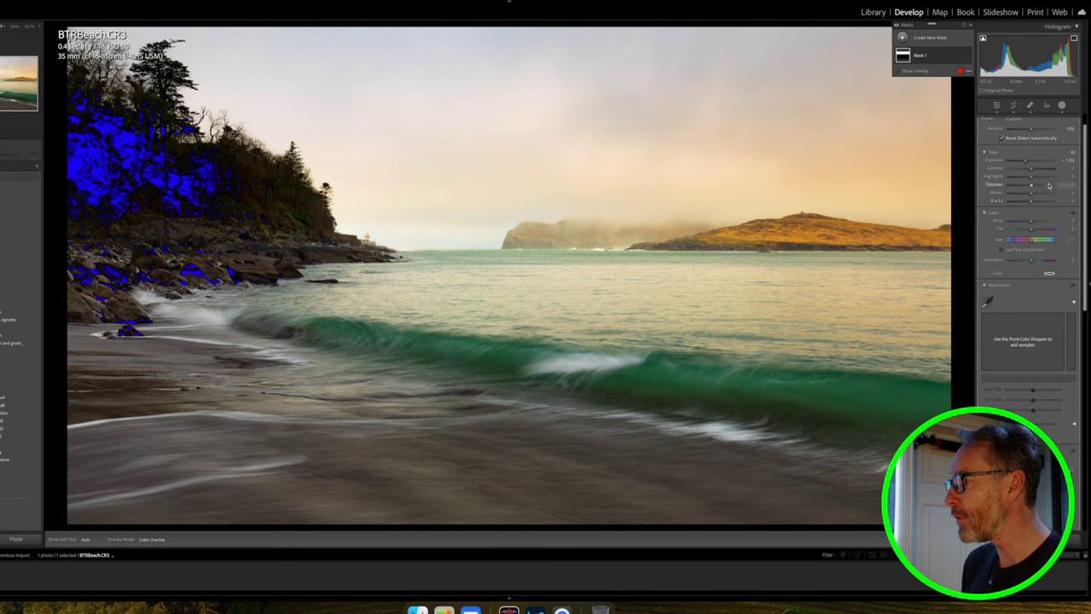
{"action": "left_click_drag", "start_coordinate": [1029, 164], "coordinate": [1028, 162]}
- Raise Dehaze on the sky gradient to bring out the cloud detail
{"action": "scroll", "coordinate": [1020, 266], "scroll_direction": "down", "scroll_amount": 8}
{"action": "scroll", "coordinate": [1019, 267], "scroll_direction": "down", "scroll_amount": 2}
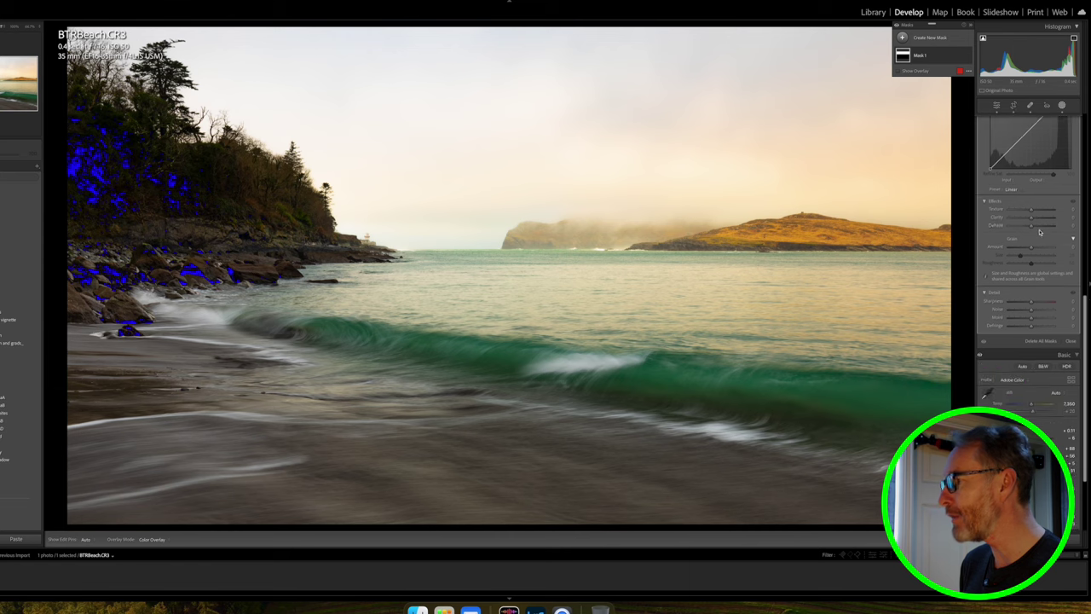
{"action": "left_click_drag", "start_coordinate": [1032, 227], "coordinate": [1038, 227]}
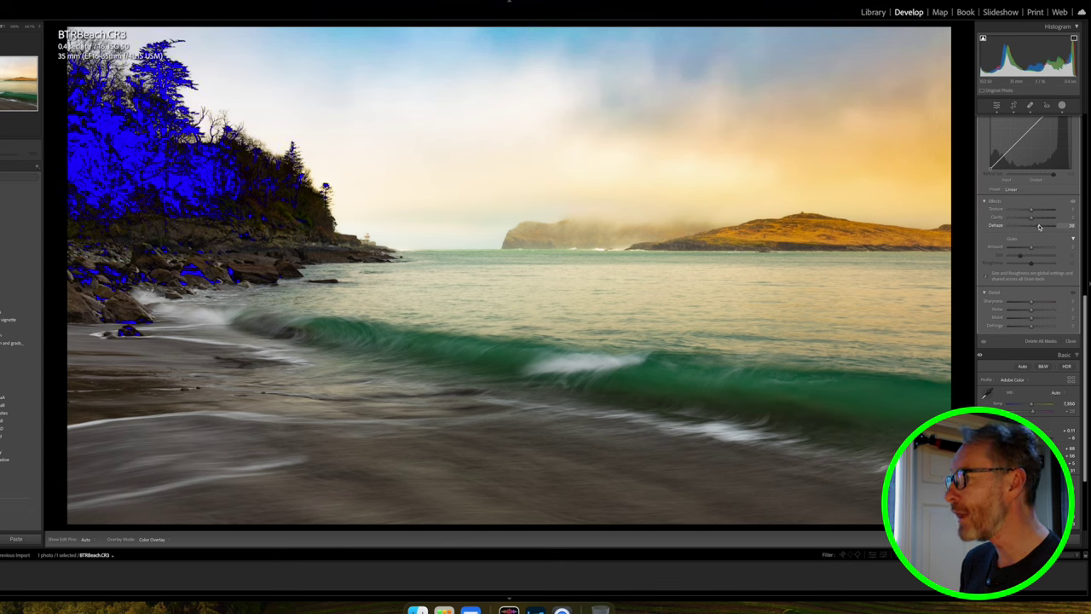
{"action": "key", "text": "m"}
{"action": "left_click_drag", "start_coordinate": [498, 174], "coordinate": [497, 259]}
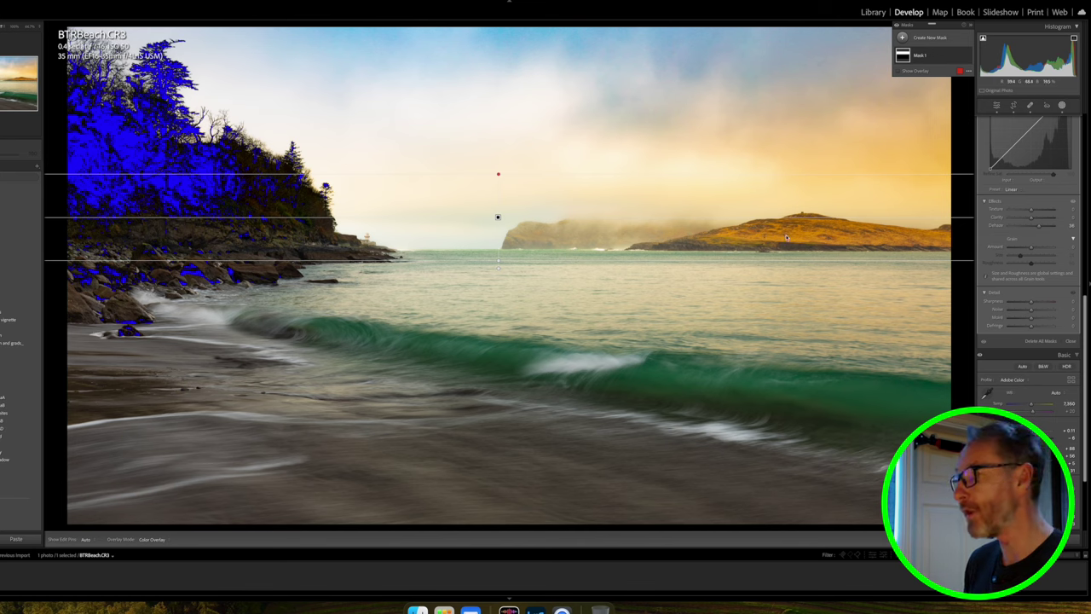
- Try intersecting the sky gradient mask with a Radial Gradient over the wooded headland, and undo the intersection
{"action": "right_click", "coordinate": [961, 57]}
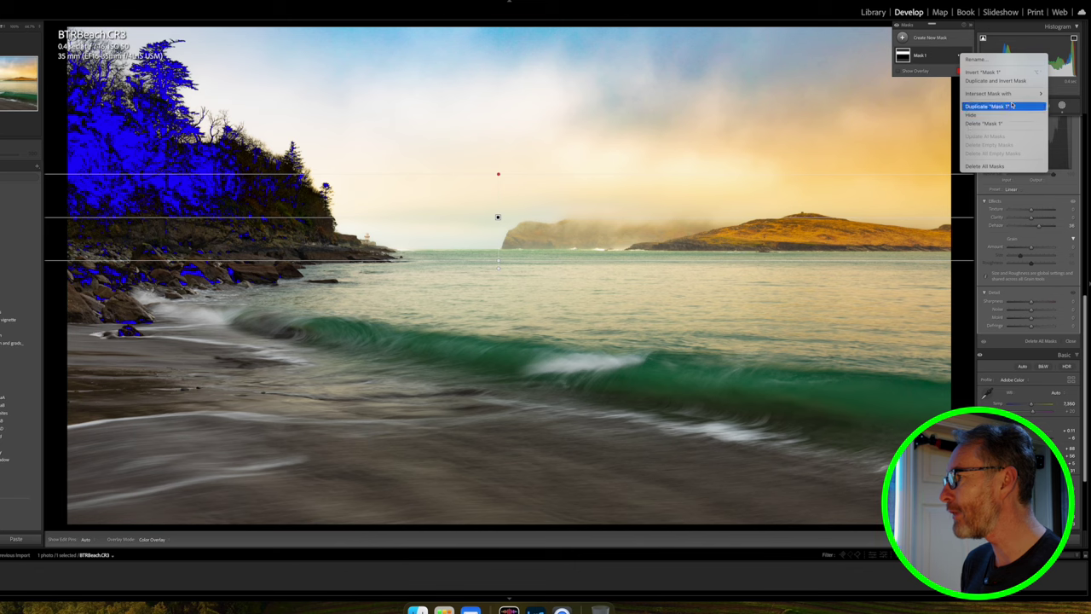
{"action": "mouse_move", "coordinate": [1011, 94]}
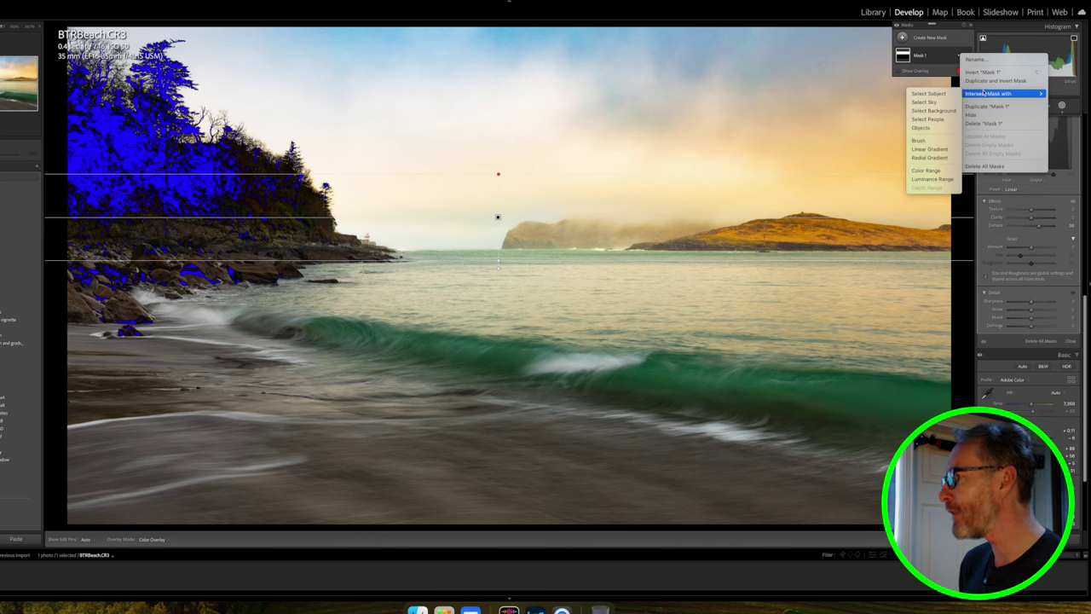
{"action": "left_click", "coordinate": [929, 158]}
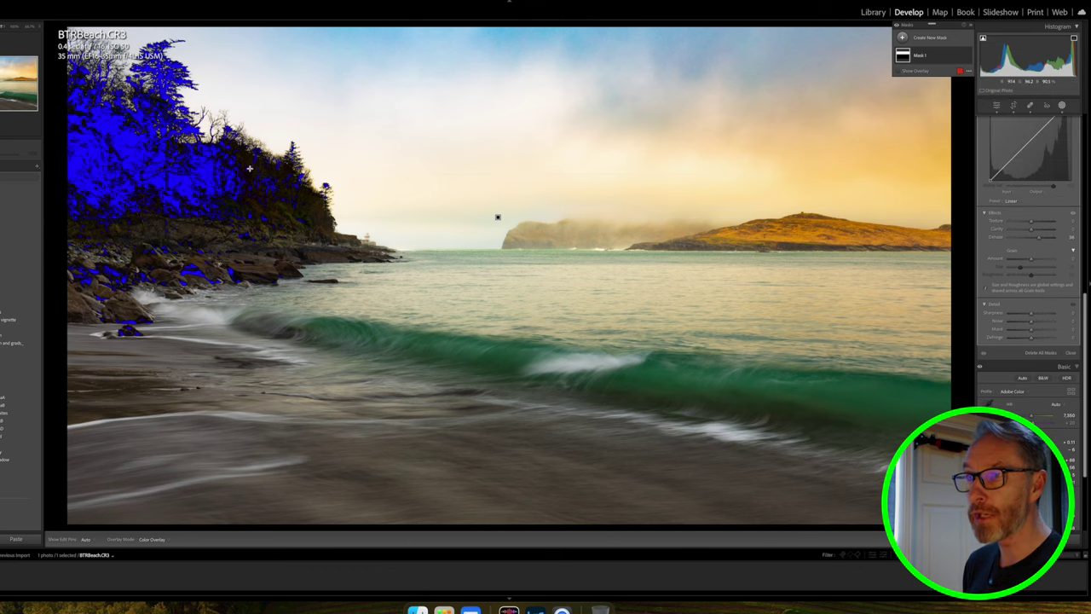
{"action": "left_click_drag", "start_coordinate": [132, 144], "coordinate": [310, 268]}
{"action": "left_click_drag", "start_coordinate": [131, 143], "coordinate": [155, 193]}
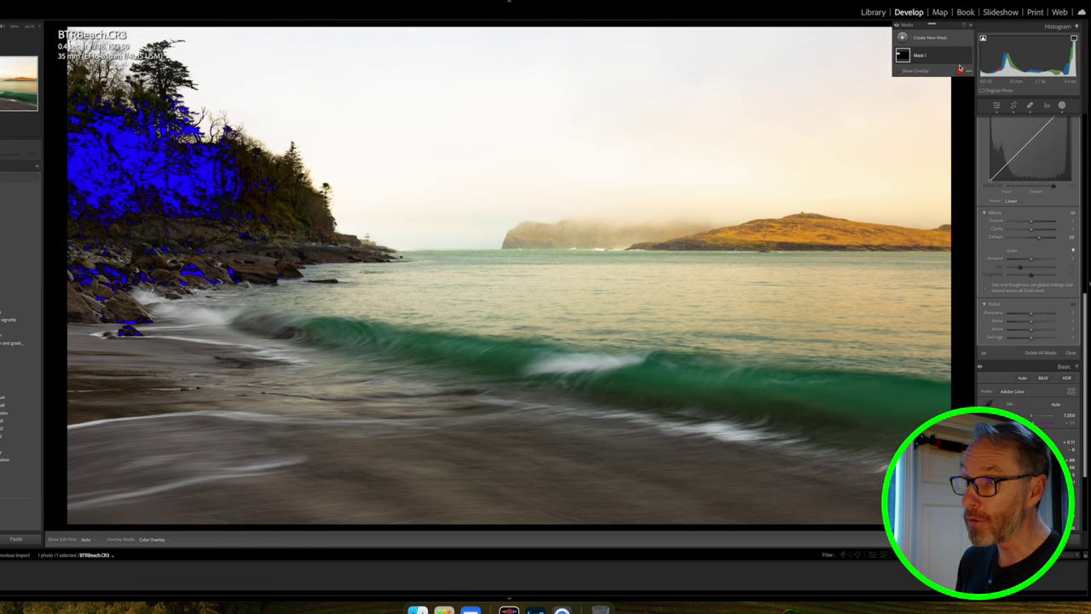
{"action": "key", "text": "super+z"}
{"action": "key", "text": "super+z"}
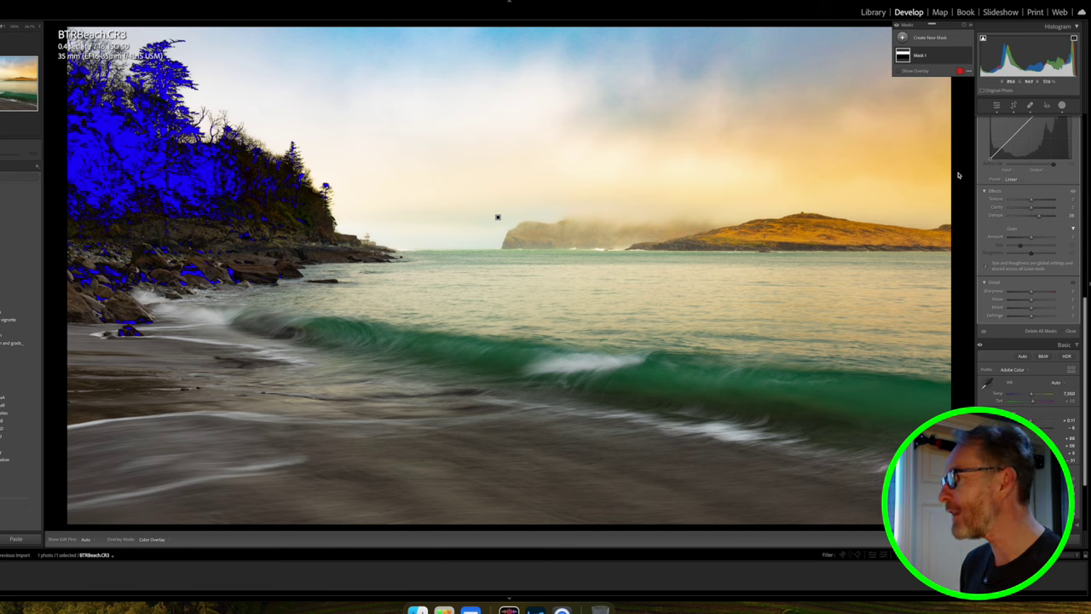
- Create a new Radial Gradient mask over the green wave, flattening, stretching and tilting the ellipse to follow the wave
{"action": "left_click", "coordinate": [905, 40]}
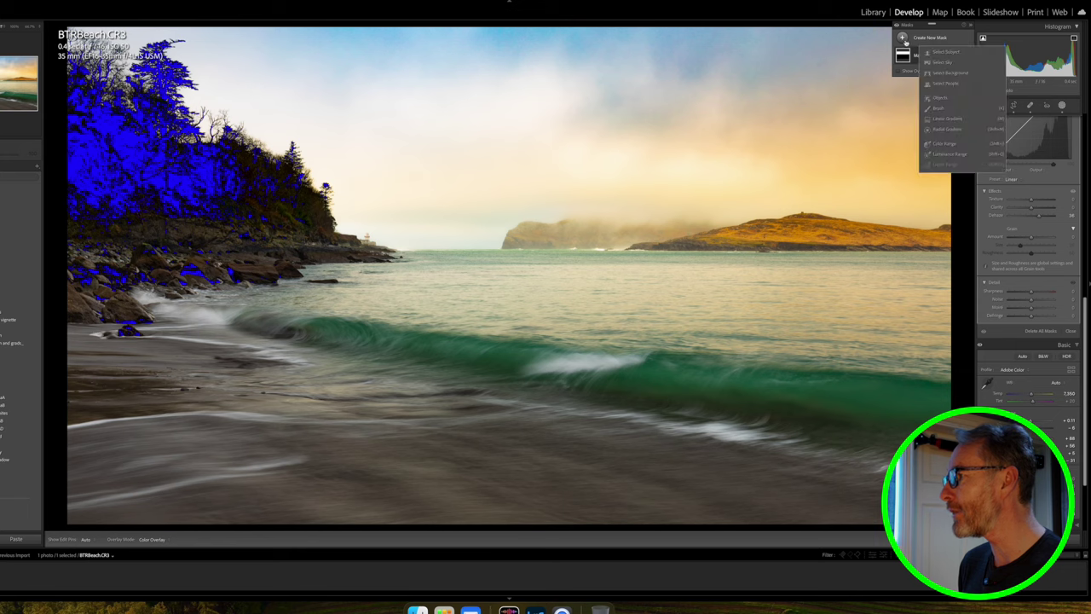
{"action": "left_click", "coordinate": [947, 129]}
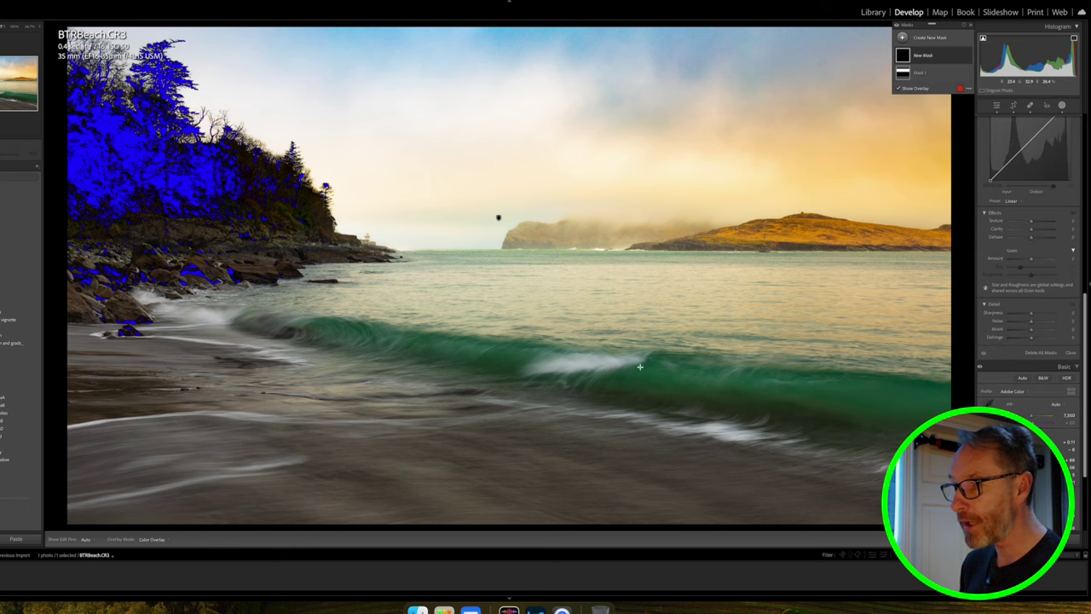
{"action": "left_click_drag", "start_coordinate": [519, 361], "coordinate": [750, 418]}
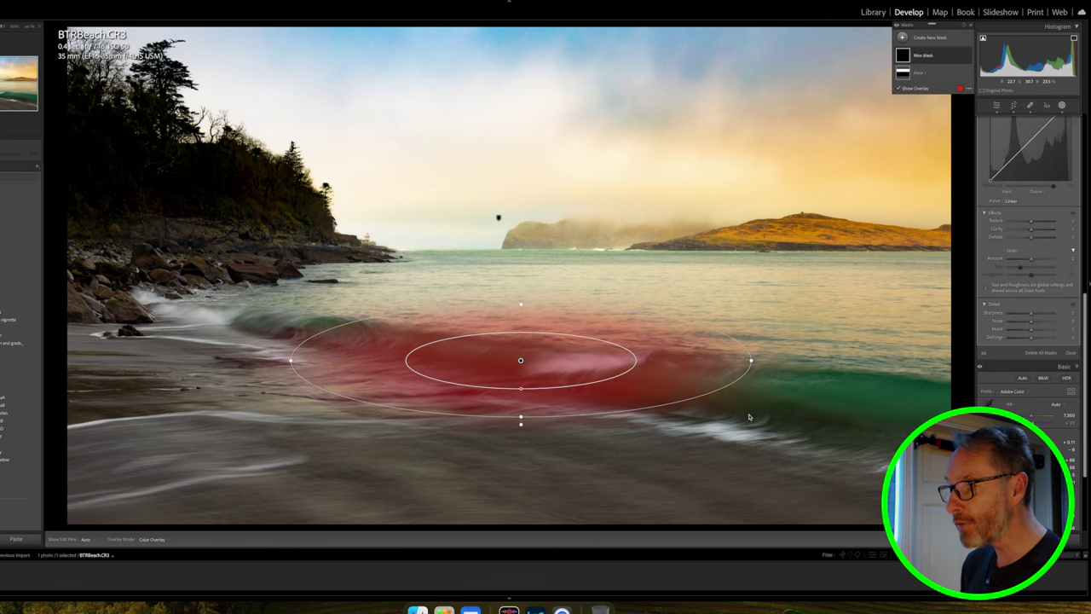
{"action": "left_click_drag", "start_coordinate": [521, 418], "coordinate": [521, 401]}
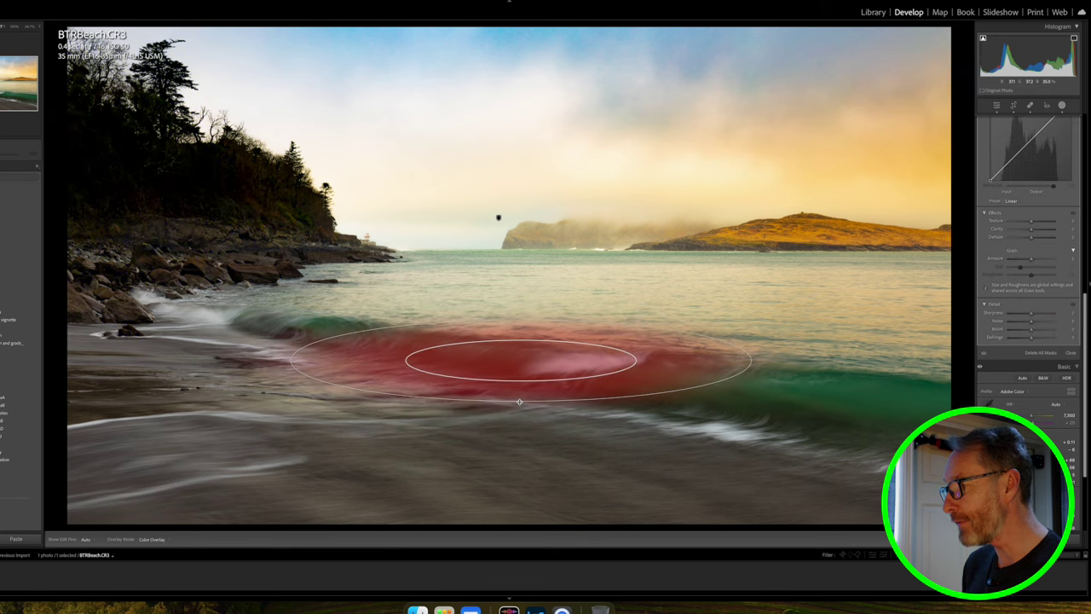
{"action": "left_click_drag", "start_coordinate": [759, 366], "coordinate": [1002, 404]}
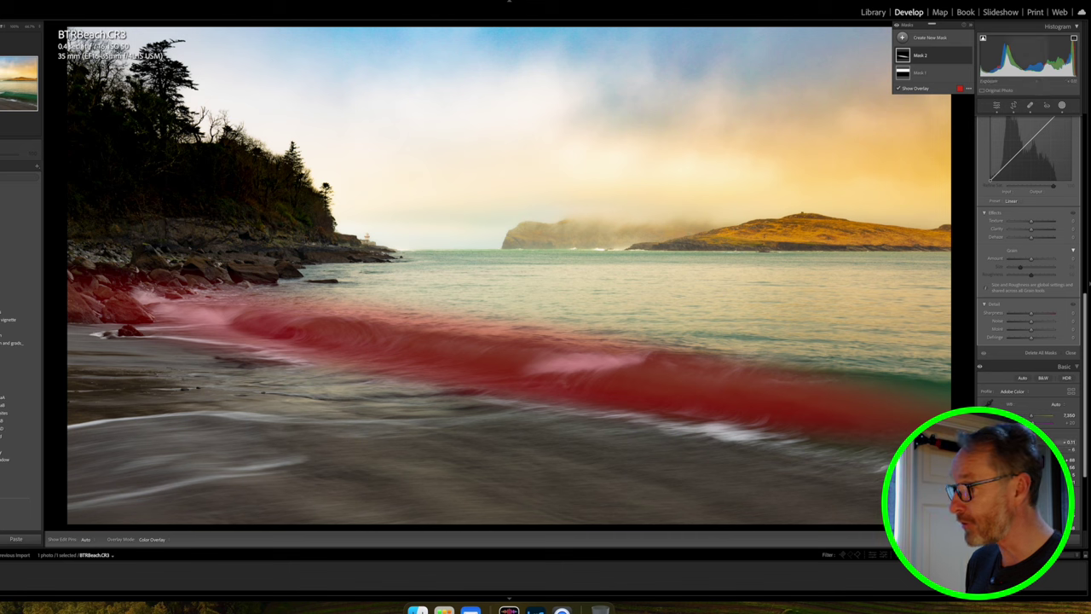
- Lower the whole photo's Exposure to -0.50
{"action": "mouse_move", "coordinate": [1027, 61]}
{"action": "left_mouse_down"}
{"action": "mouse_move", "coordinate": [1010, 62]}
{"action": "mouse_move", "coordinate": [1057, 62]}
{"action": "mouse_move", "coordinate": [1044, 61]}
{"action": "left_mouse_up"}
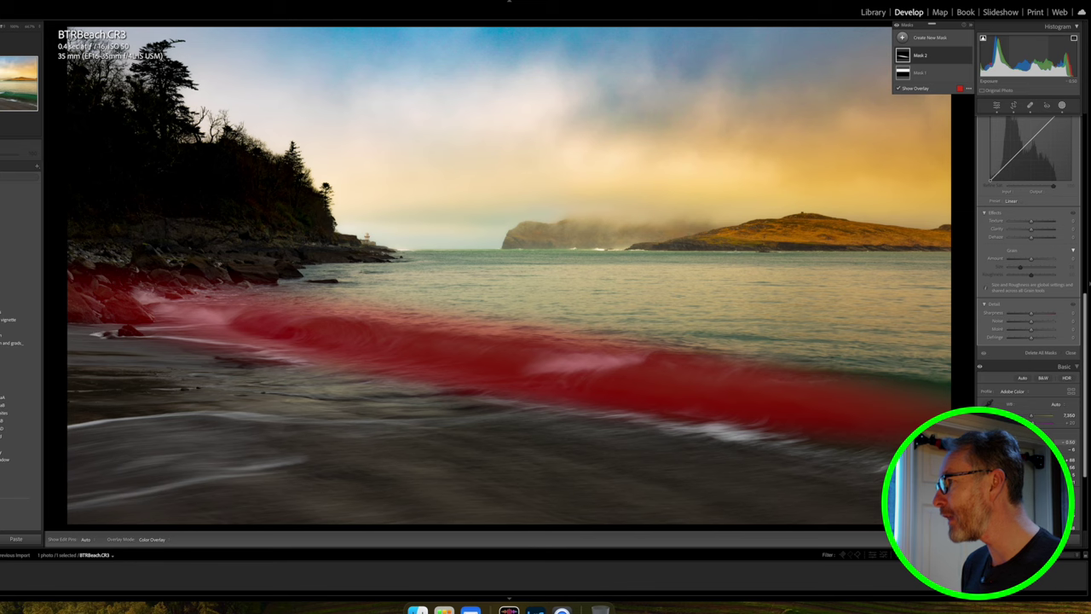
- Try inverting the radial mask to darken everything around the wave with Exposure, and restore the inversion and Exposure
{"action": "scroll", "coordinate": [1061, 123], "scroll_direction": "up", "scroll_amount": 10}
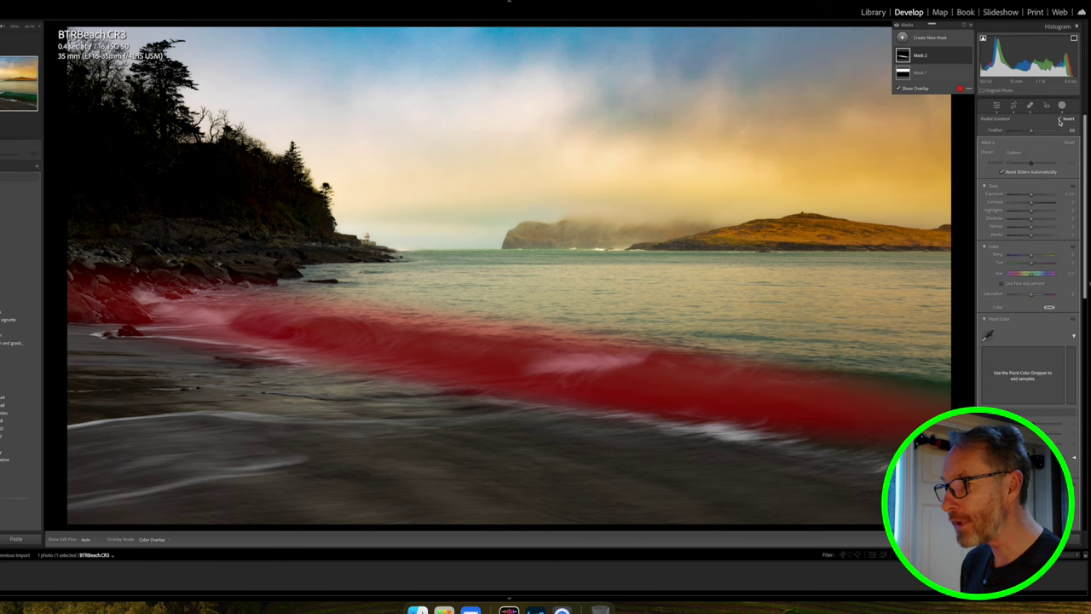
{"action": "left_click", "coordinate": [1060, 121]}
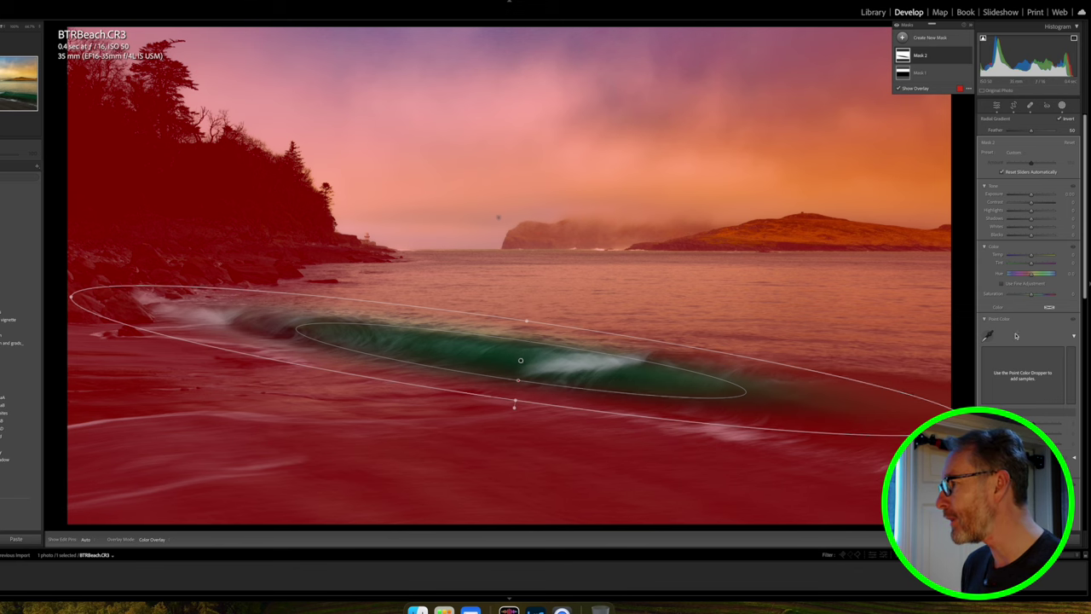
{"action": "left_click", "coordinate": [1031, 196]}
{"action": "left_click_drag", "start_coordinate": [1030, 197], "coordinate": [1023, 196]}
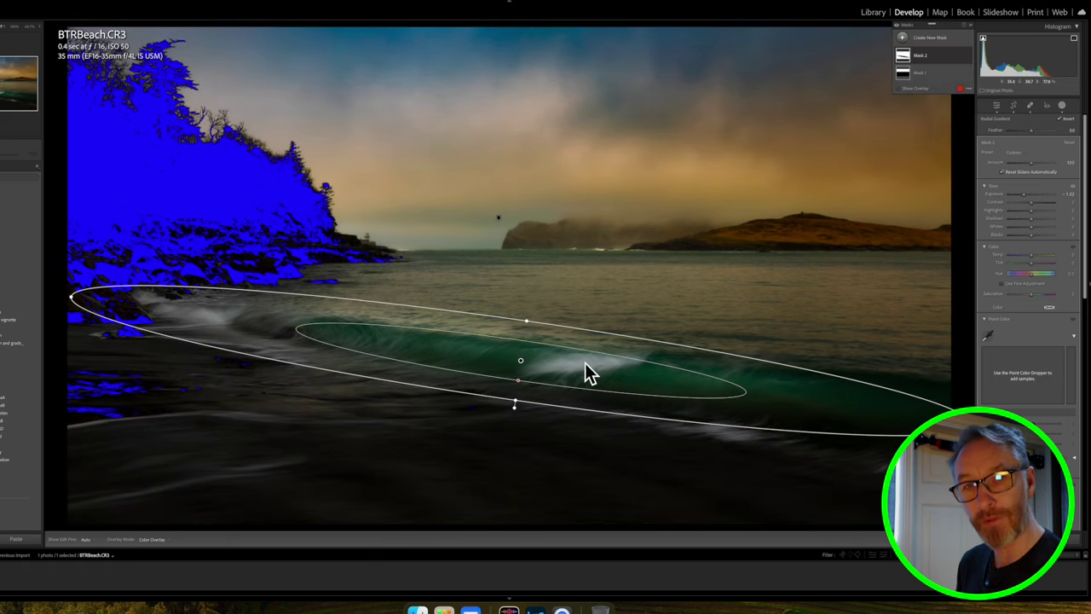
{"action": "left_click", "coordinate": [1059, 120]}
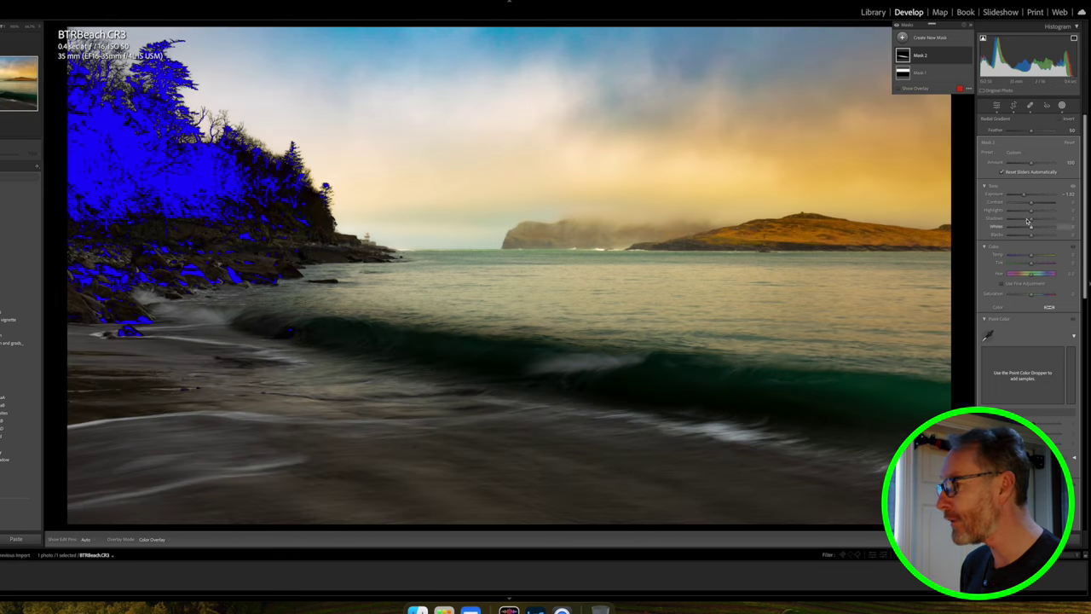
{"action": "left_click_drag", "start_coordinate": [1024, 195], "coordinate": [1032, 196]}
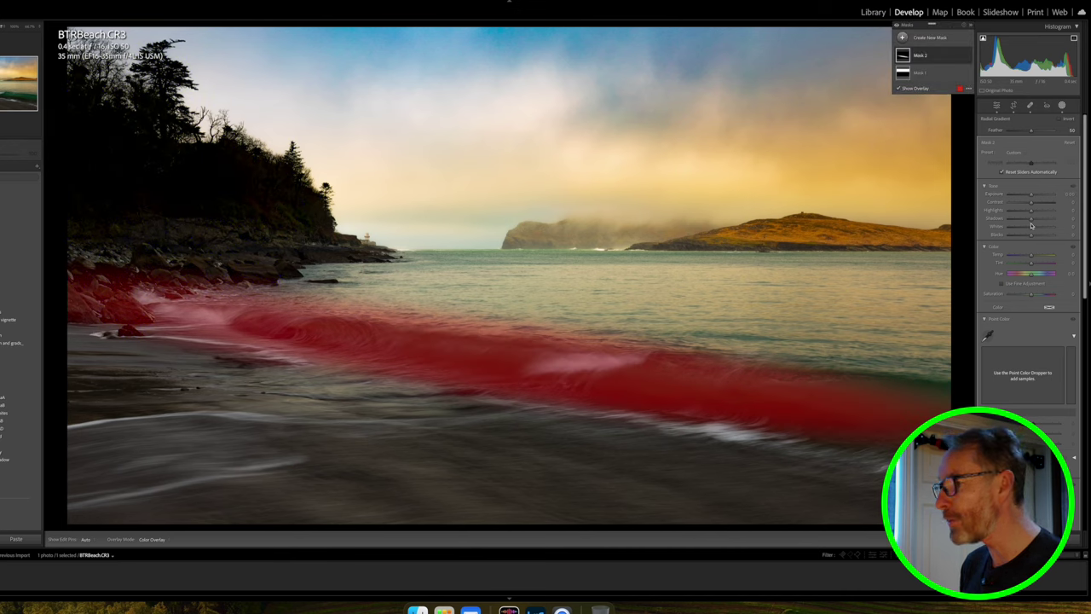
- Brighten the wave's radial mask by setting Exposure to 0.22 and raising Highlights and Whites
{"action": "left_click_drag", "start_coordinate": [1031, 227], "coordinate": [1033, 196]}
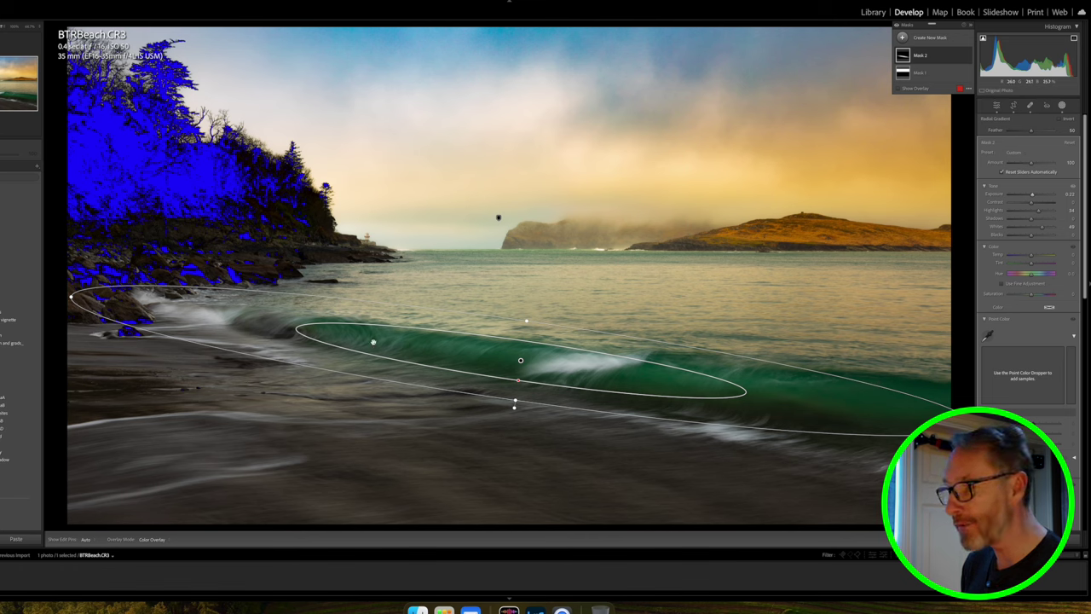
- Reposition, tilt and resize the radial mask's ellipse so it fits closely along the length of the breaking wave
{"action": "left_click_drag", "start_coordinate": [520, 360], "coordinate": [559, 362]}
{"action": "left_click_drag", "start_coordinate": [110, 299], "coordinate": [73, 293]}
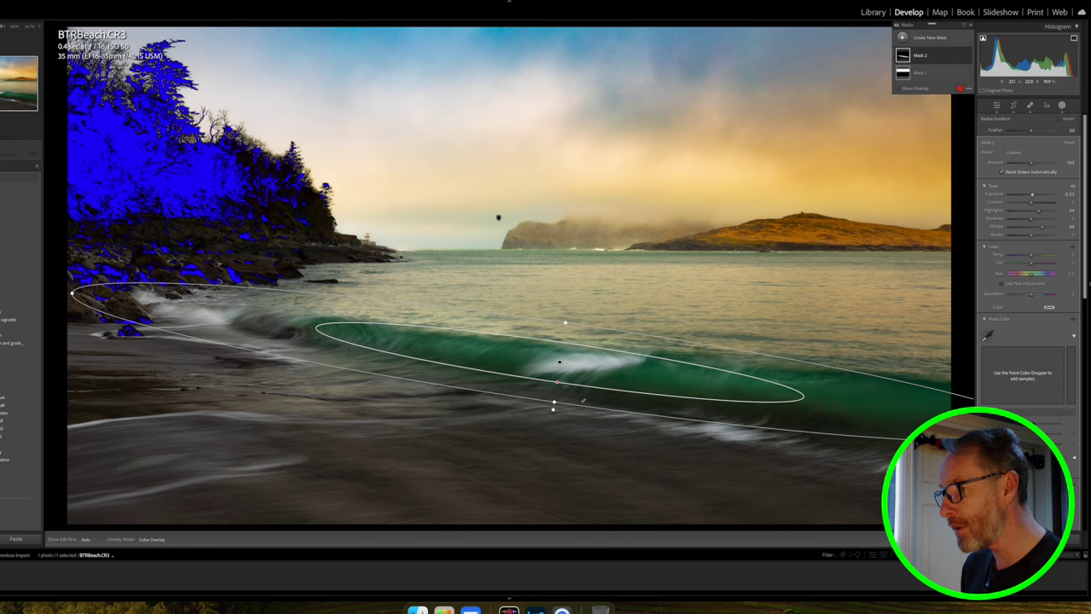
{"action": "left_click_drag", "start_coordinate": [553, 408], "coordinate": [551, 417]}
{"action": "left_click_drag", "start_coordinate": [561, 364], "coordinate": [574, 363]}
{"action": "left_click_drag", "start_coordinate": [80, 293], "coordinate": [83, 305]}
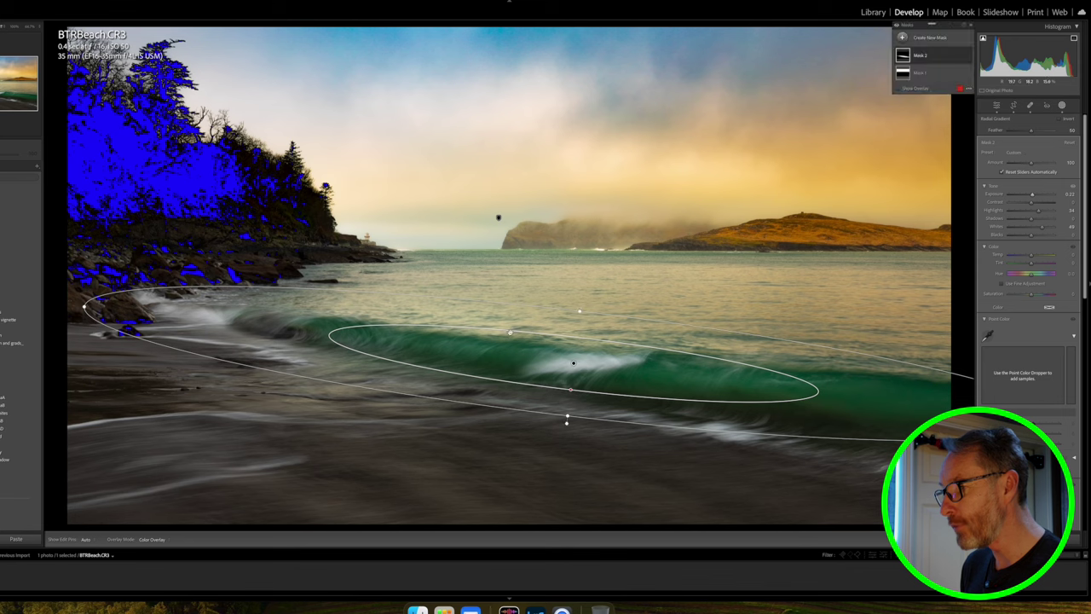
{"action": "left_click_drag", "start_coordinate": [574, 362], "coordinate": [580, 373]}
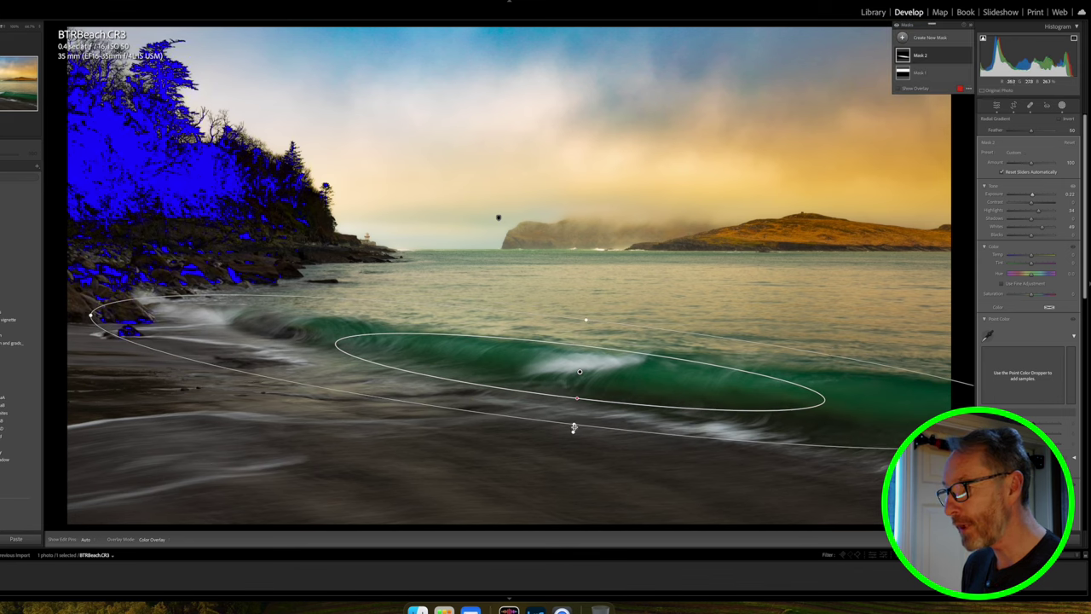
{"action": "left_click_drag", "start_coordinate": [574, 425], "coordinate": [573, 417]}
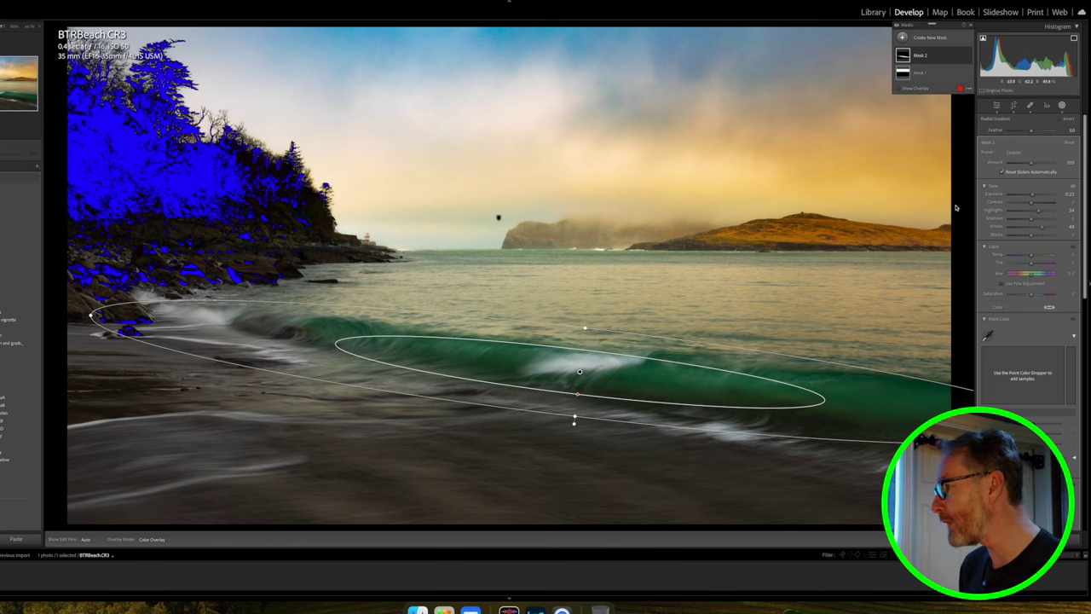
- Raise the Exposure of the wave's radial mask to 0.47
{"action": "left_click_drag", "start_coordinate": [1033, 196], "coordinate": [1033, 196]}
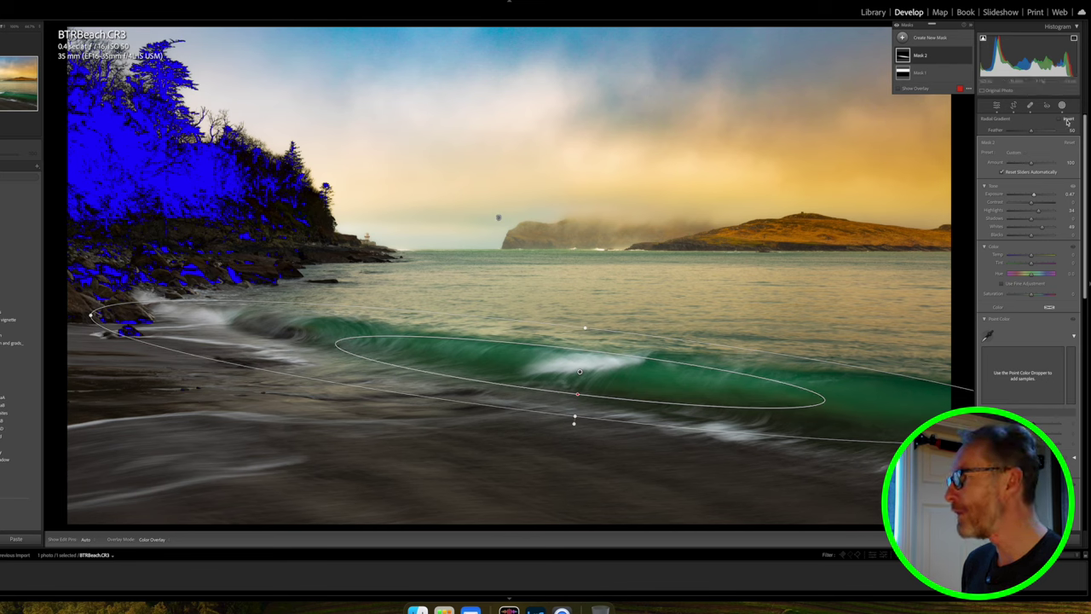
- Adjust the whole photo's Highlights to +74, Vibrance to +27, Saturation to +7 and Shadows to +55
{"action": "left_click", "coordinate": [997, 106]}
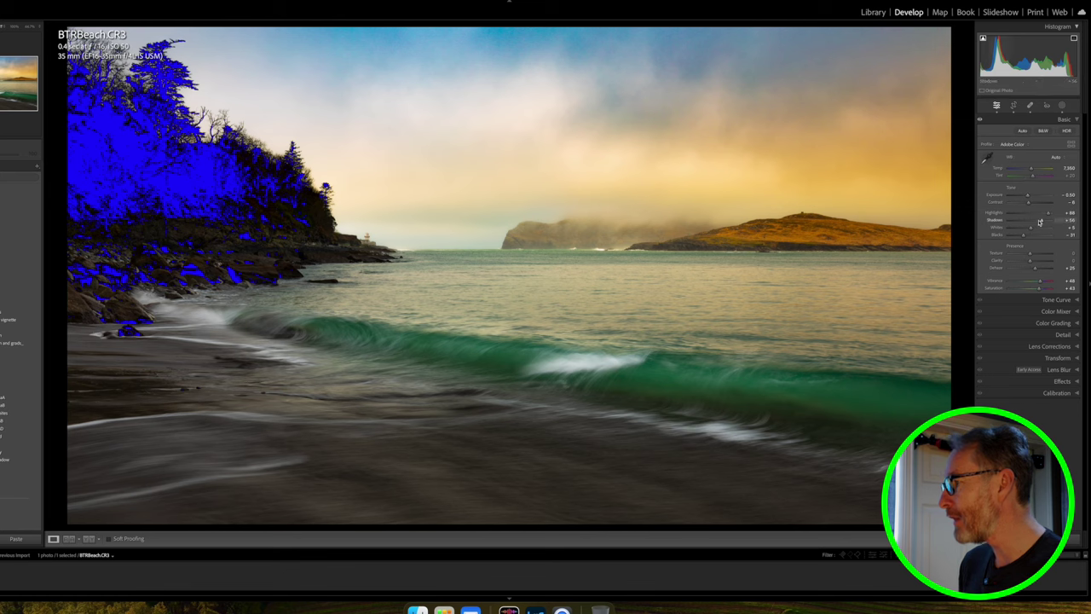
{"action": "left_click_drag", "start_coordinate": [1047, 215], "coordinate": [1045, 215]}
{"action": "left_click_drag", "start_coordinate": [1040, 284], "coordinate": [1031, 290]}
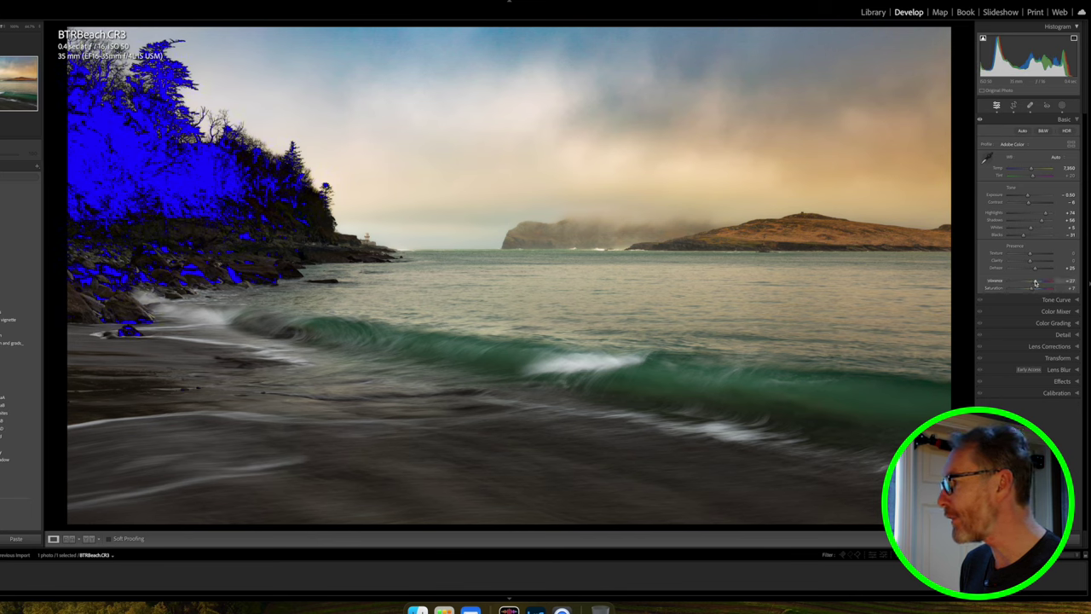
{"action": "left_click_drag", "start_coordinate": [1045, 221], "coordinate": [1040, 222]}
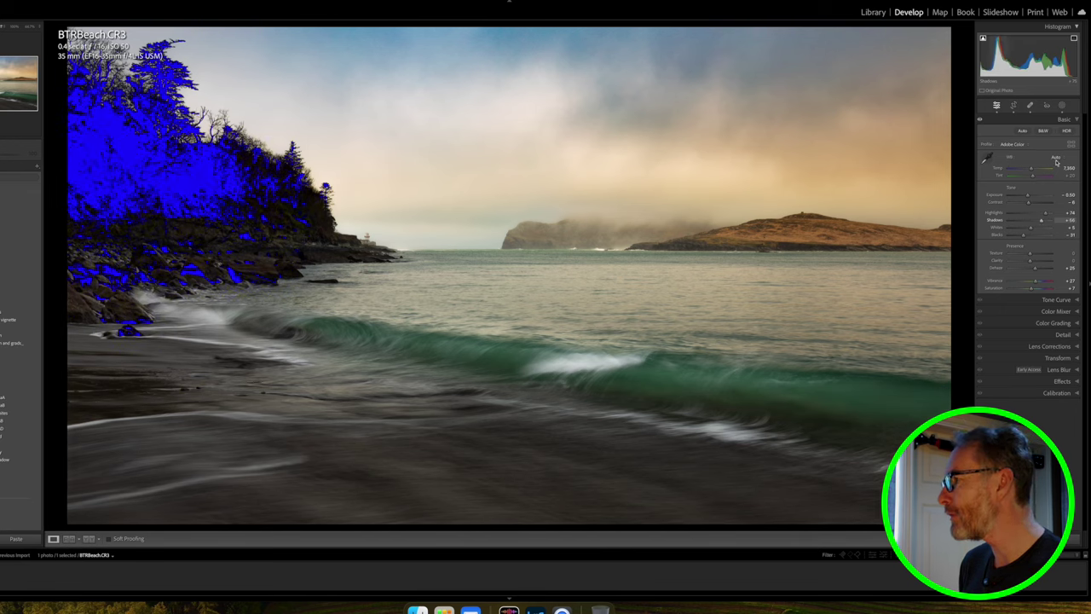
- Create a new brush mask over the dark wooded hillside and raise its Shadows to 30
{"action": "left_click", "coordinate": [1062, 105]}
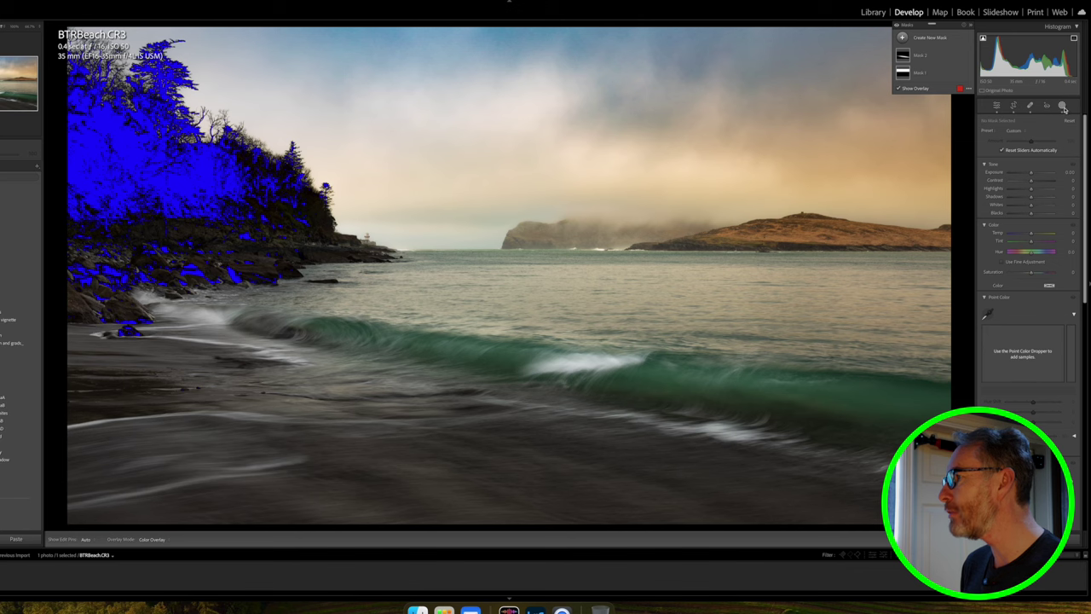
{"action": "left_click", "coordinate": [929, 37]}
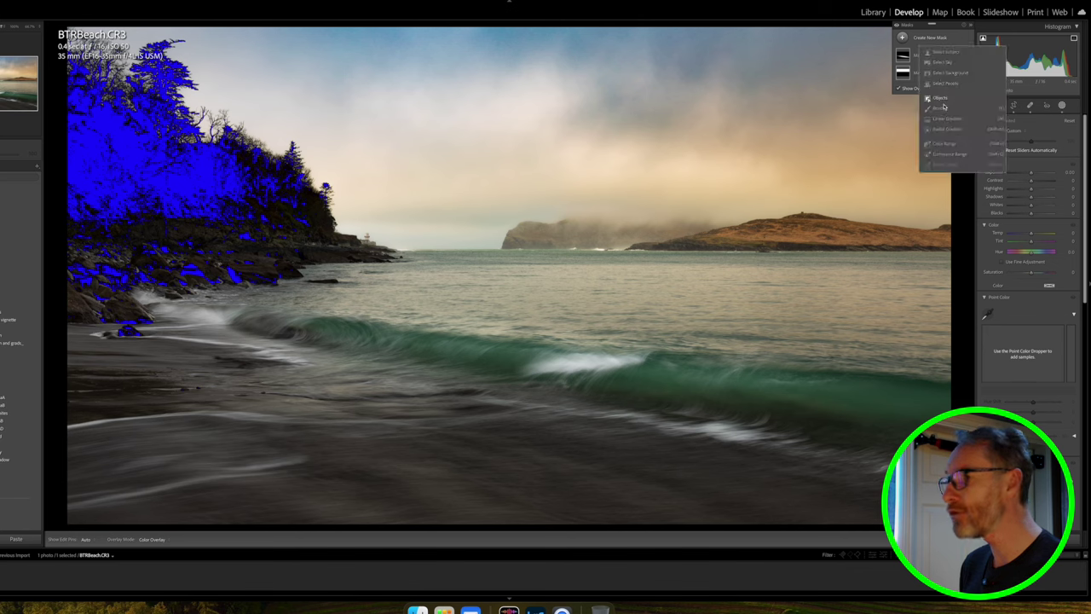
{"action": "left_click", "coordinate": [940, 107]}
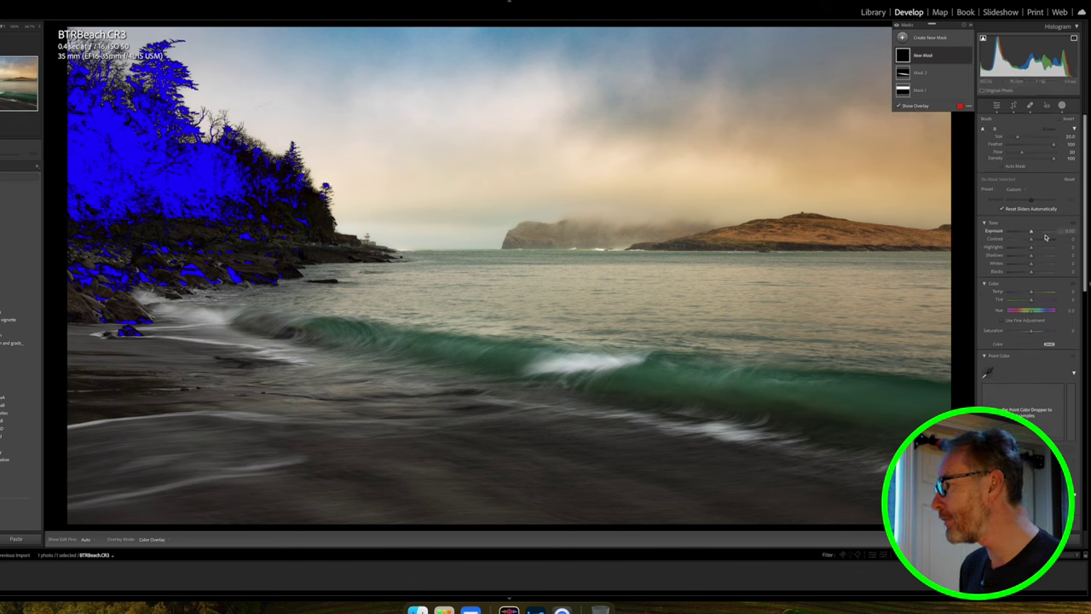
{"action": "mouse_move", "coordinate": [85, 188]}
{"action": "left_mouse_down"}
{"action": "mouse_move", "coordinate": [128, 209]}
{"action": "mouse_move", "coordinate": [192, 217]}
{"action": "mouse_move", "coordinate": [213, 205]}
{"action": "mouse_move", "coordinate": [141, 175]}
{"action": "mouse_move", "coordinate": [150, 205]}
{"action": "left_mouse_up"}
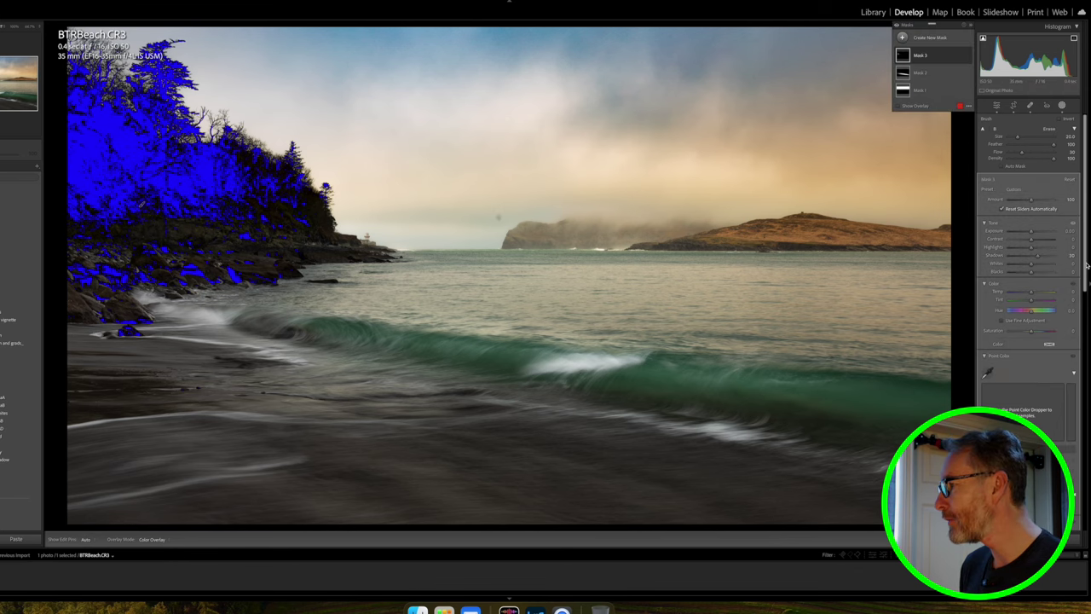
- Brush over more of the dark trees and shoreline, and raise the brush mask's Exposure to 1.80
{"action": "left_click_drag", "start_coordinate": [1032, 232], "coordinate": [1035, 233]}
{"action": "mouse_move", "coordinate": [152, 227]}
{"action": "left_mouse_down"}
{"action": "mouse_move", "coordinate": [141, 155]}
{"action": "mouse_move", "coordinate": [118, 128]}
{"action": "mouse_move", "coordinate": [101, 147]}
{"action": "mouse_move", "coordinate": [98, 121]}
{"action": "mouse_move", "coordinate": [109, 263]}
{"action": "mouse_move", "coordinate": [206, 213]}
{"action": "left_mouse_up"}
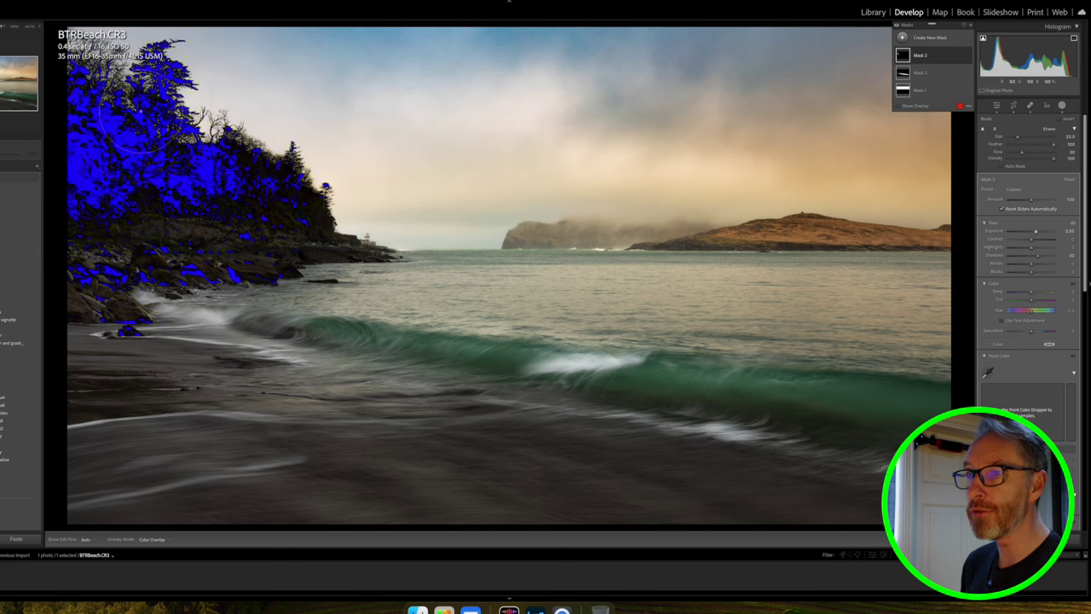
{"action": "mouse_move", "coordinate": [167, 179]}
{"action": "left_mouse_down"}
{"action": "mouse_move", "coordinate": [222, 183]}
{"action": "mouse_move", "coordinate": [196, 181]}
{"action": "left_mouse_up"}
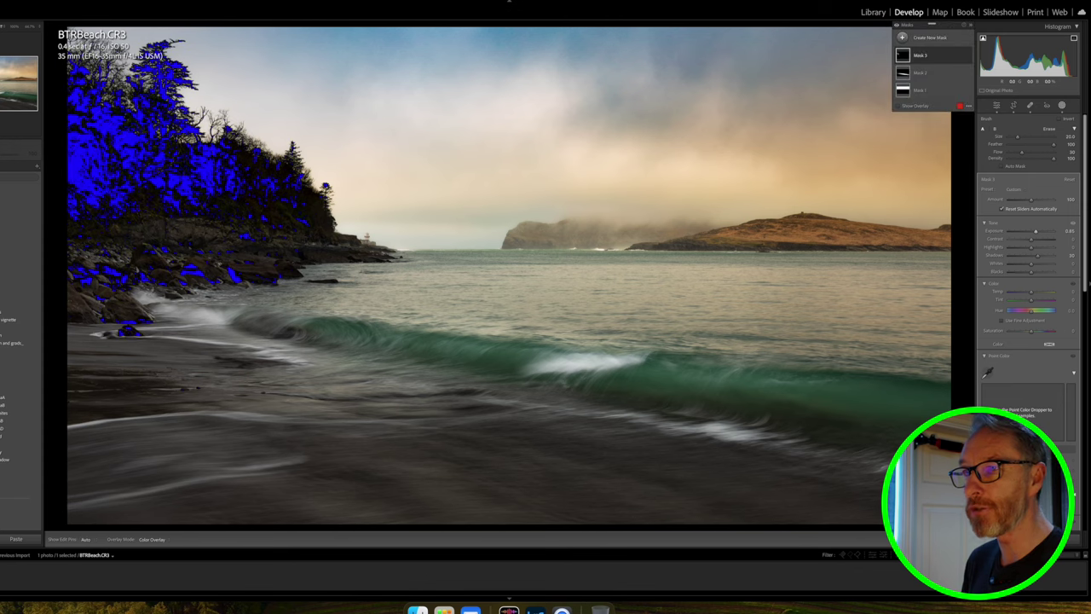
{"action": "left_click_drag", "start_coordinate": [145, 171], "coordinate": [182, 175]}
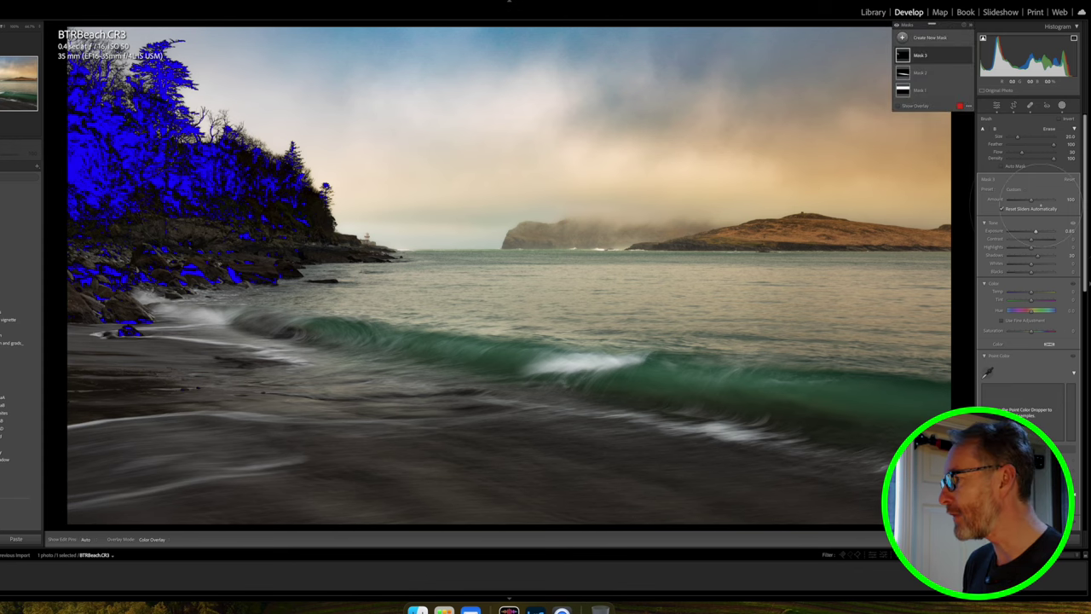
{"action": "left_click_drag", "start_coordinate": [1034, 230], "coordinate": [1041, 233]}
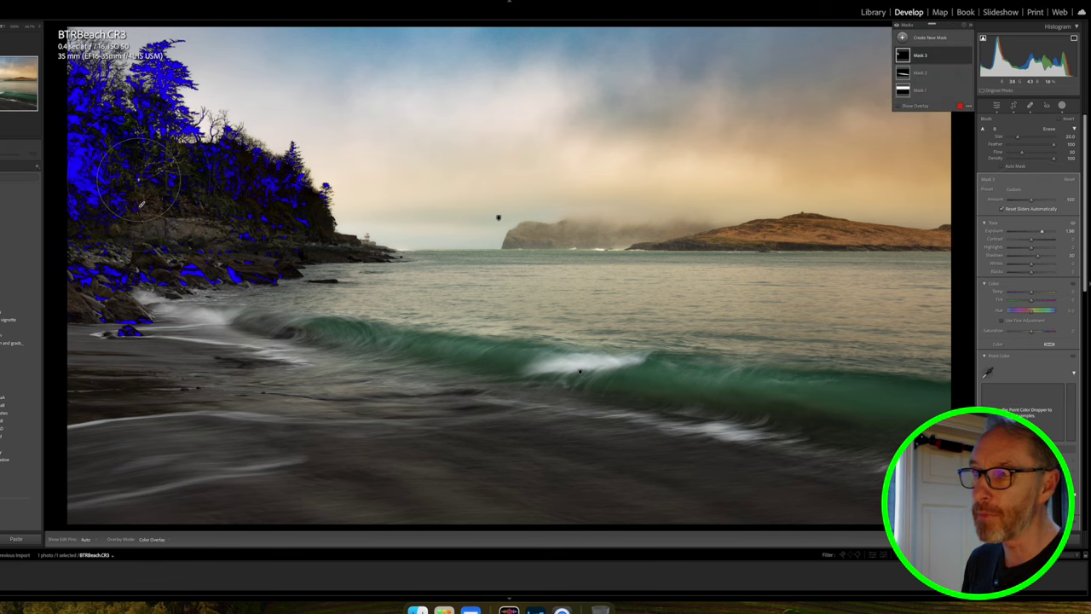
{"action": "left_click", "coordinate": [997, 106]}
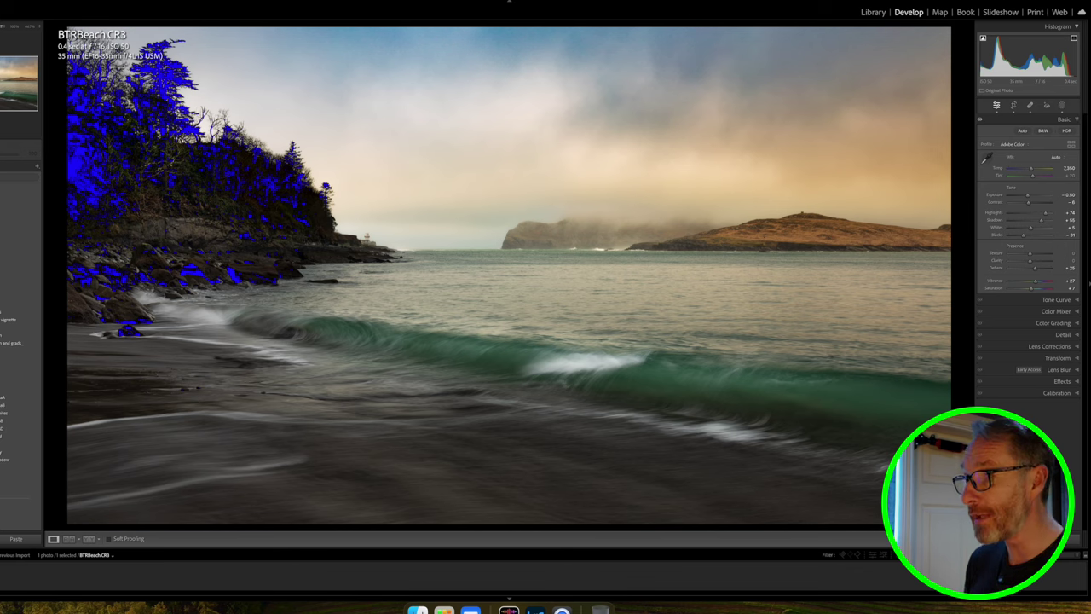
- Preview the photo with the surrounding interface blacked out, and turn off the shadow clipping overlay
{"action": "key", "text": "l"}
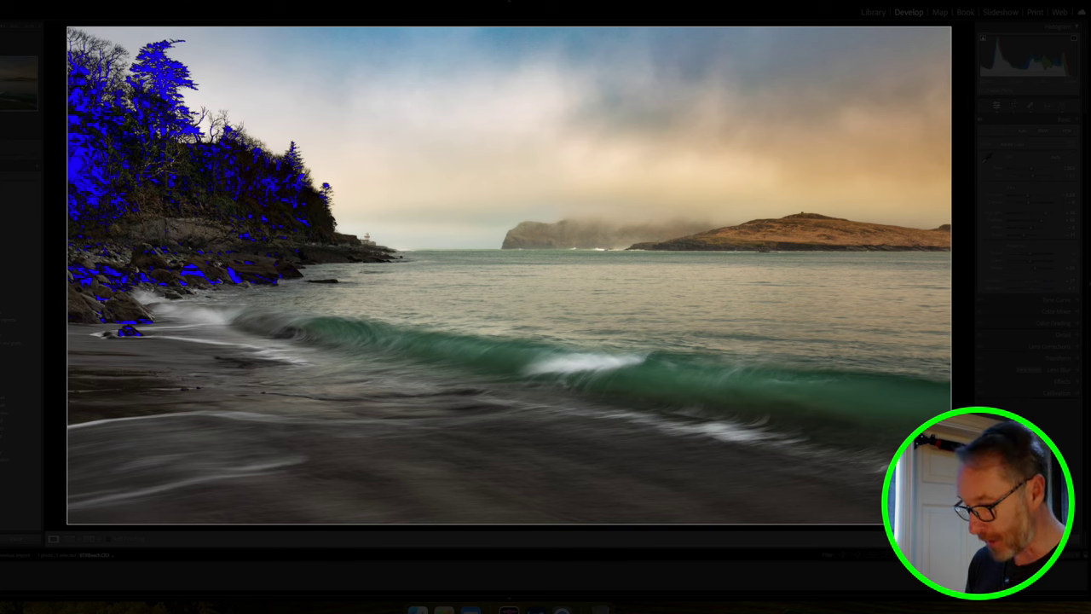
{"action": "key", "text": "l"}
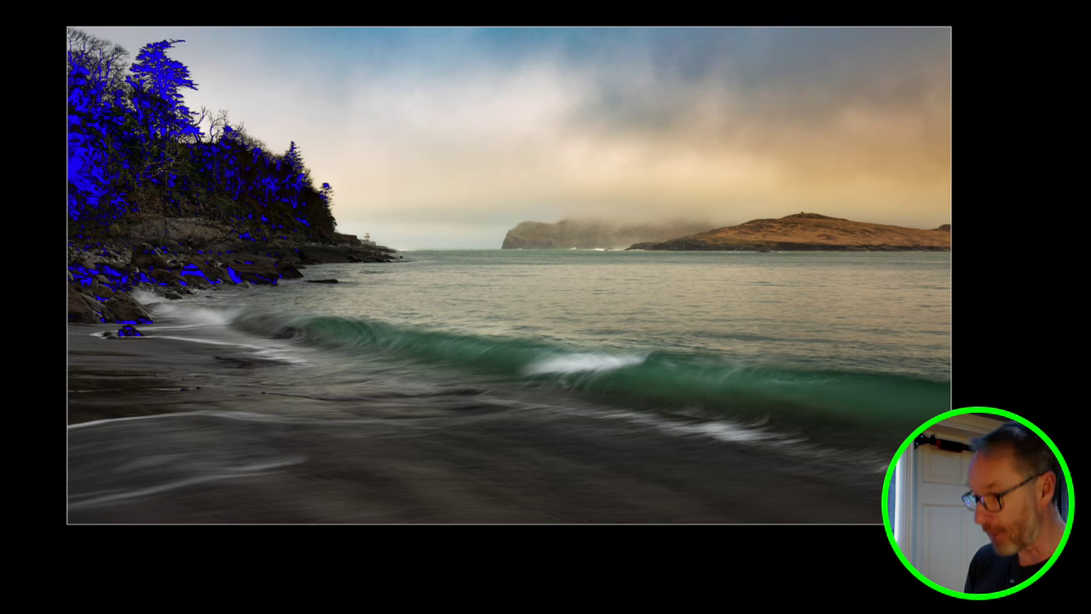
{"action": "key", "text": "l"}
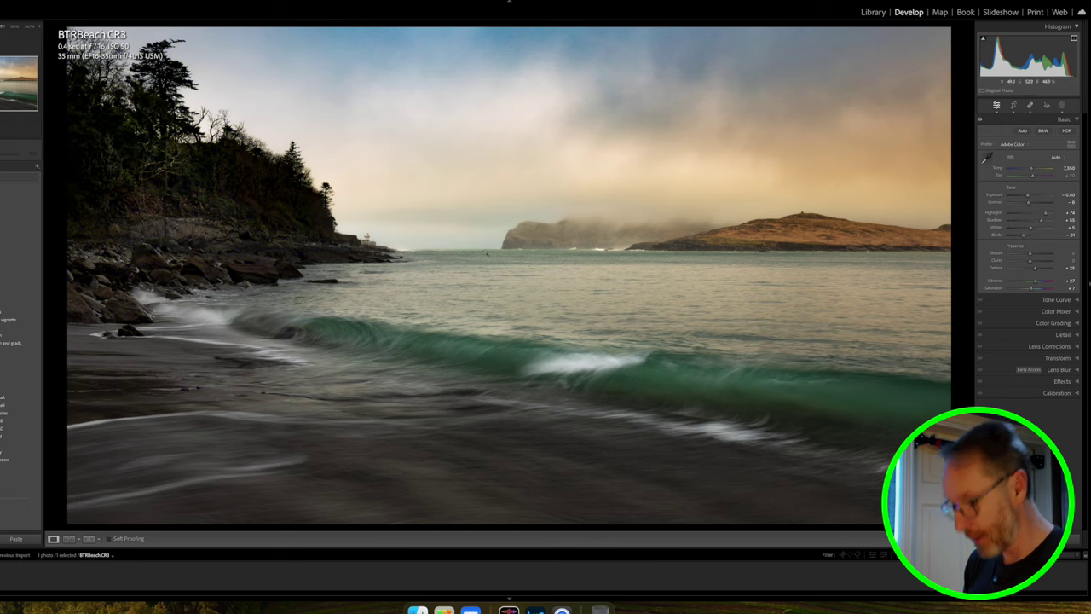
- Examine the wave, distant headlands, lighthouse and wooded shoreline in close-up, and return to the full photo
{"action": "left_click", "coordinate": [450, 315]}
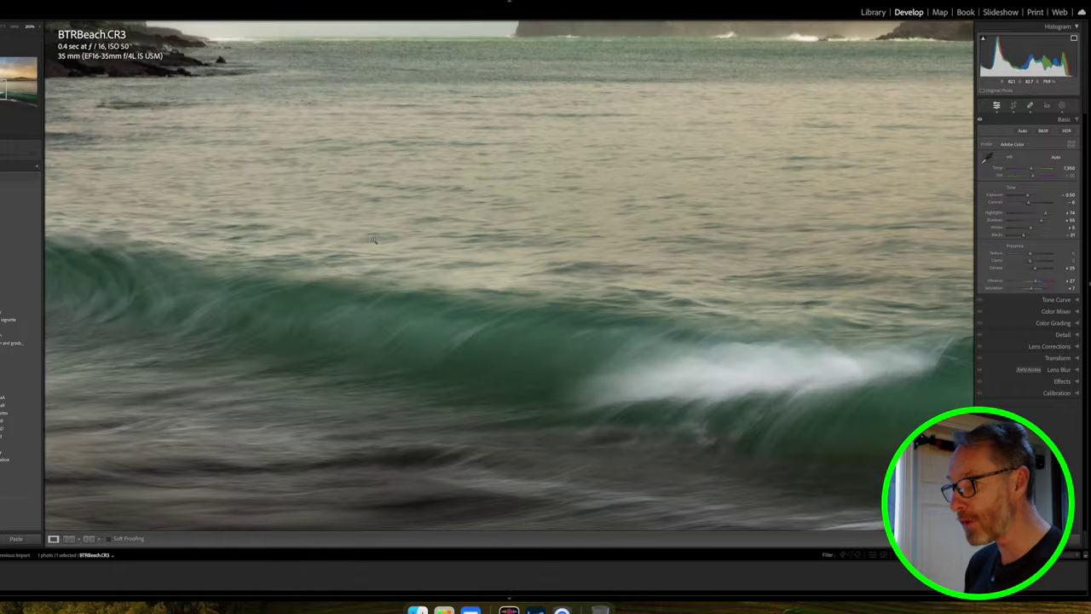
{"action": "scroll", "coordinate": [531, 366], "scroll_direction": "right", "scroll_amount": 5}
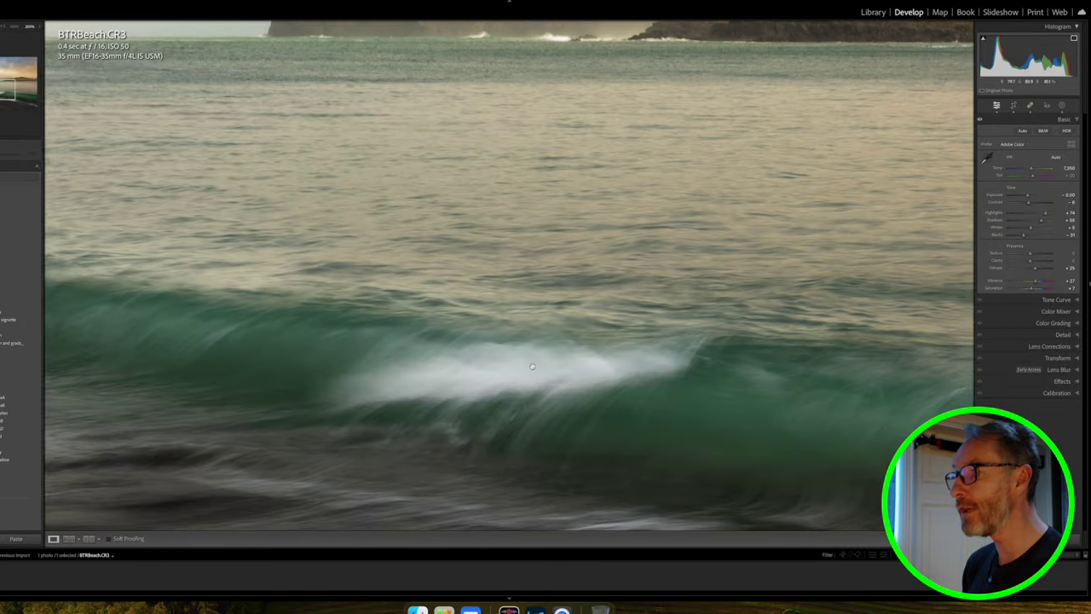
{"action": "scroll", "coordinate": [531, 365], "scroll_direction": "up", "scroll_amount": 5}
{"action": "scroll", "coordinate": [622, 311], "scroll_direction": "right", "scroll_amount": 10}
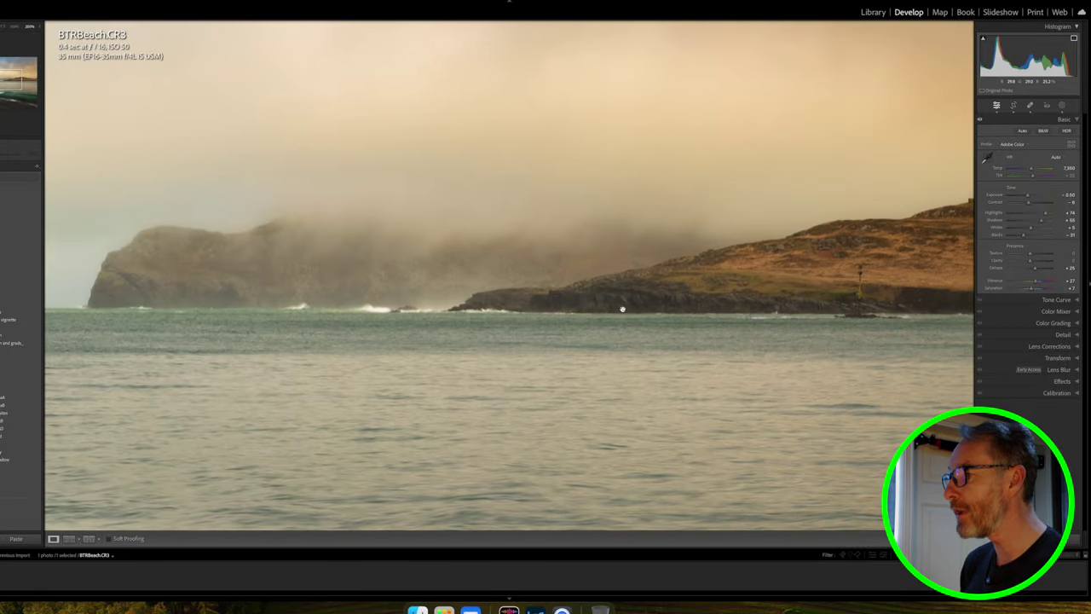
{"action": "scroll", "coordinate": [635, 299], "scroll_direction": "up", "scroll_amount": 3}
{"action": "scroll", "coordinate": [636, 299], "scroll_direction": "up", "scroll_amount": 3}
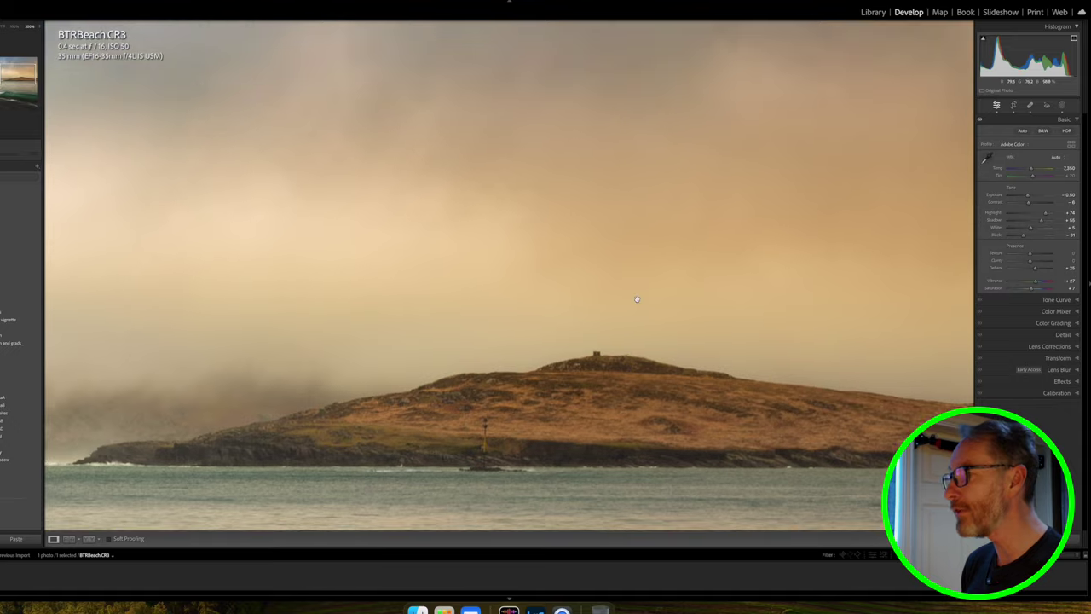
{"action": "scroll", "coordinate": [613, 301], "scroll_direction": "left", "scroll_amount": 10}
{"action": "scroll", "coordinate": [599, 301], "scroll_direction": "left", "scroll_amount": 10}
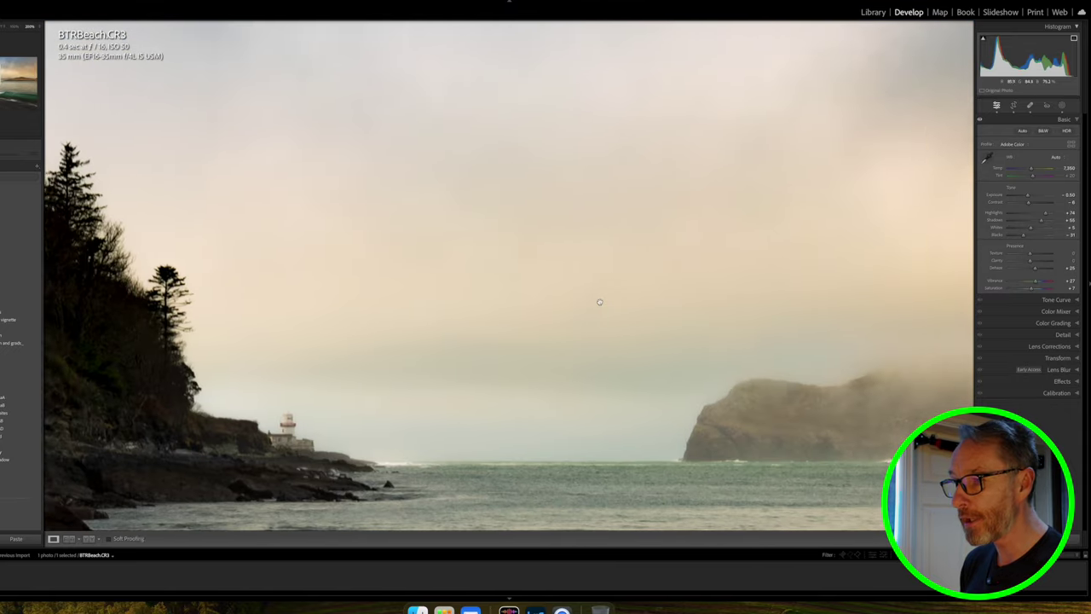
{"action": "scroll", "coordinate": [317, 359], "scroll_direction": "down", "scroll_amount": 3}
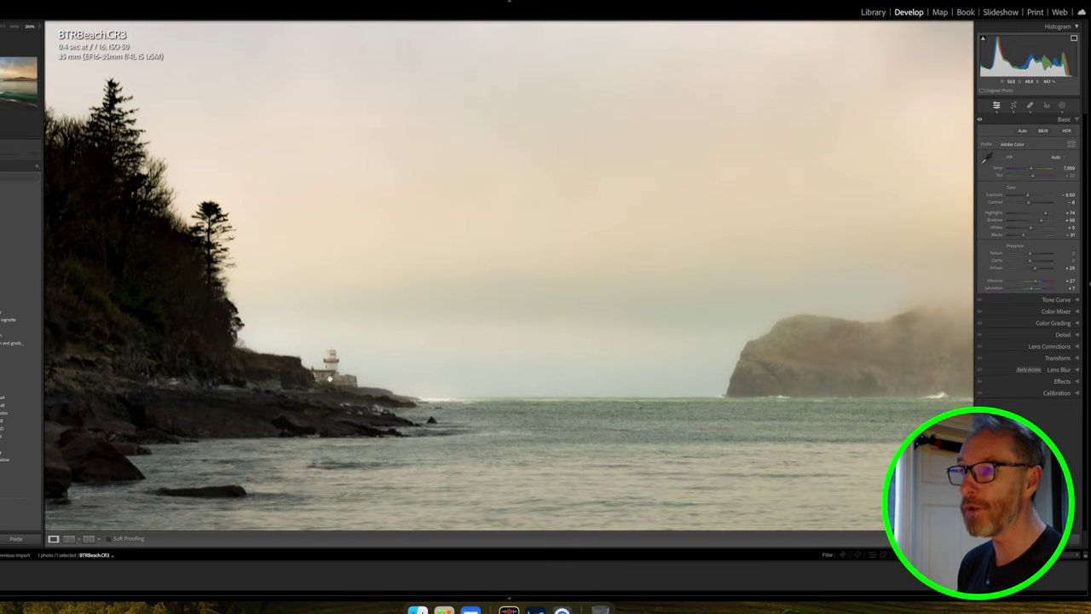
{"action": "scroll", "coordinate": [325, 362], "scroll_direction": "left", "scroll_amount": 3}
{"action": "scroll", "coordinate": [324, 362], "scroll_direction": "left", "scroll_amount": 15}
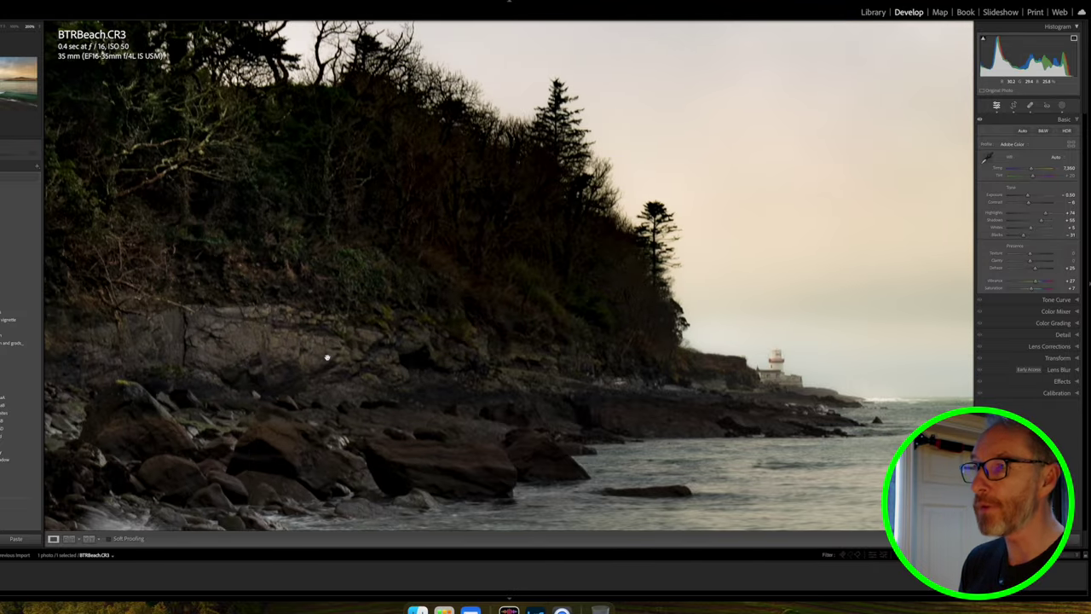
{"action": "left_click", "coordinate": [326, 358]}
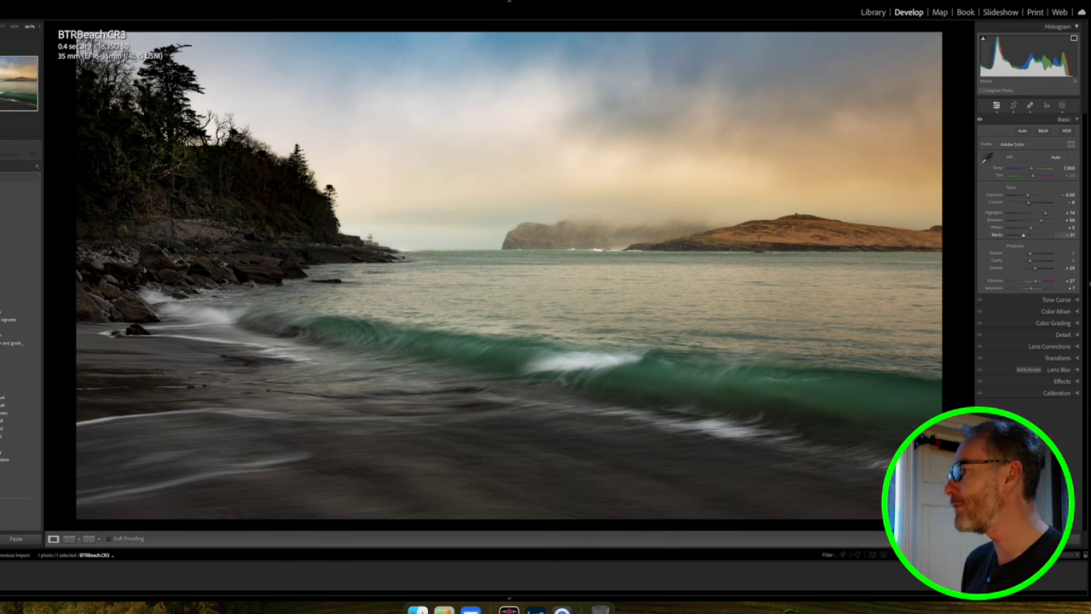
- Lift the whole photo's darkest tones by setting Blacks to +40, and raise Exposure to -0.20
{"action": "left_click_drag", "start_coordinate": [992, 53], "coordinate": [1012, 53]}
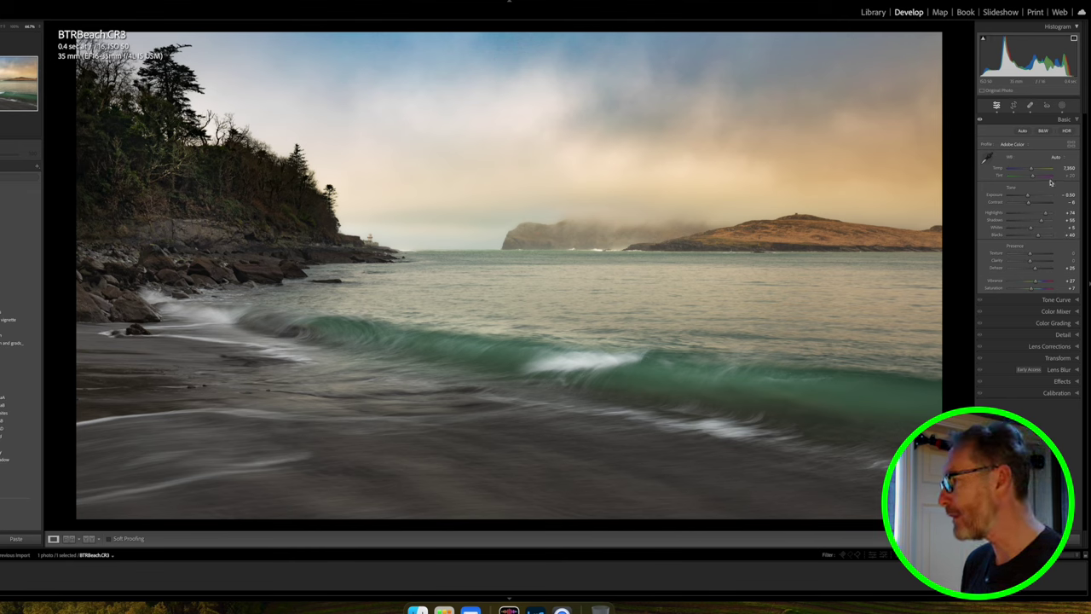
{"action": "left_click_drag", "start_coordinate": [1028, 198], "coordinate": [1029, 198]}
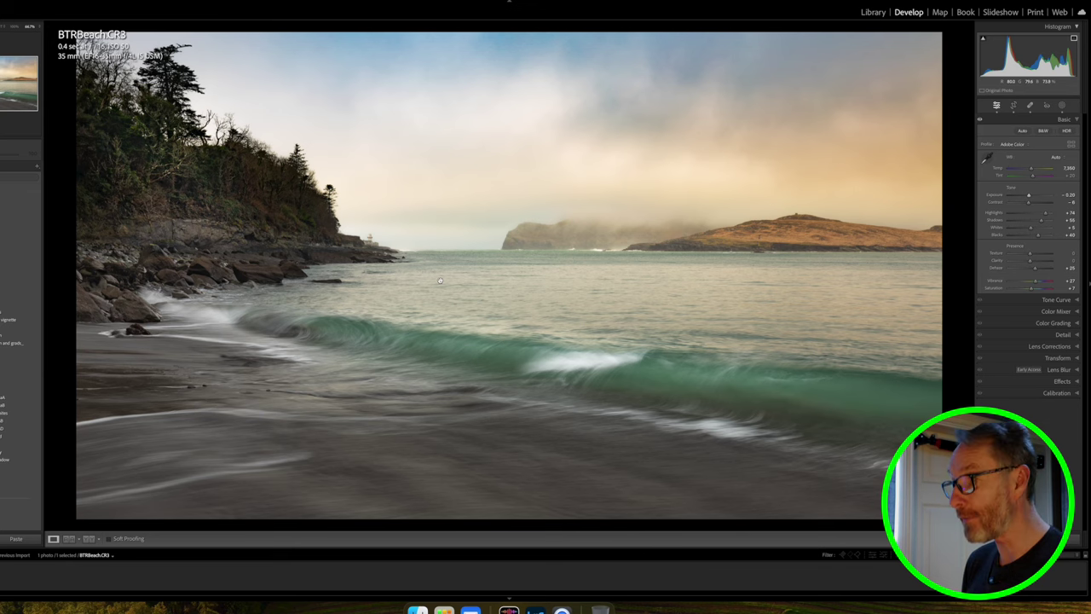
- Review the brightened photo on its own against a fully black surround
{"action": "key", "text": "super+alt+i"}
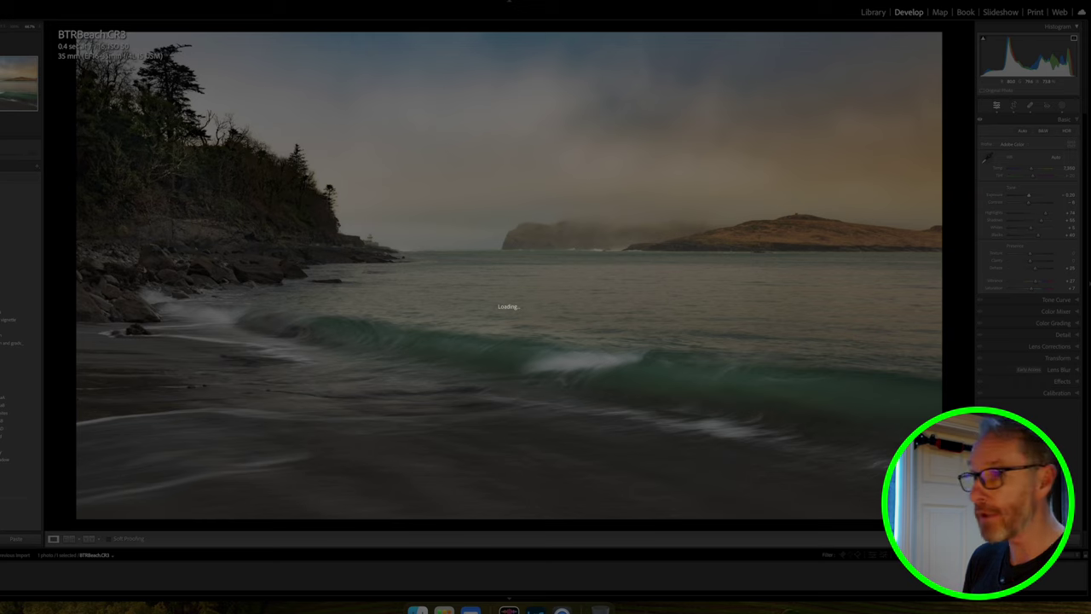
{"action": "key", "text": "l"}
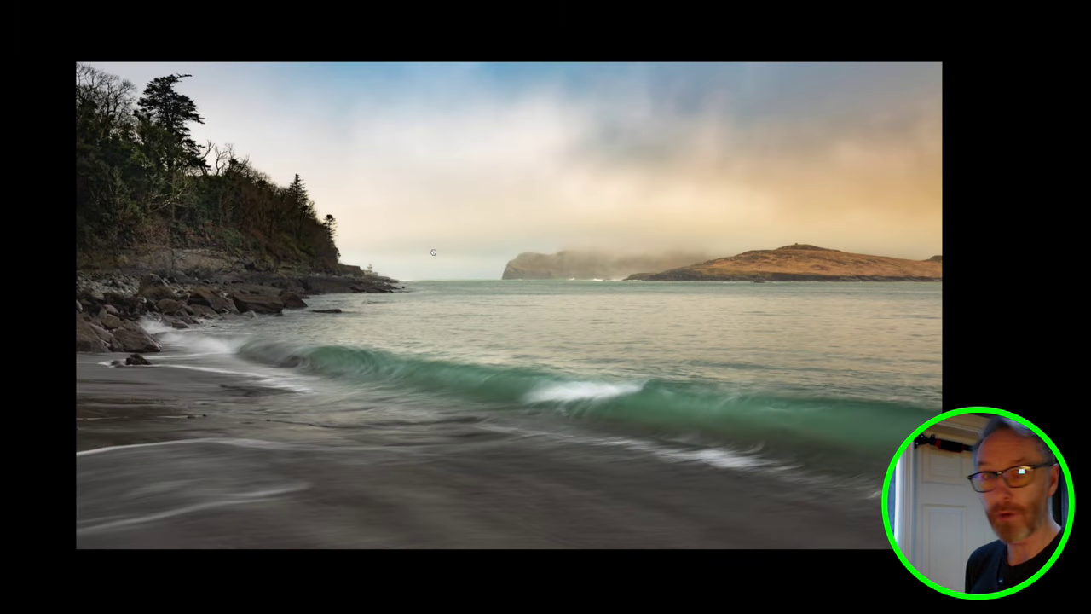